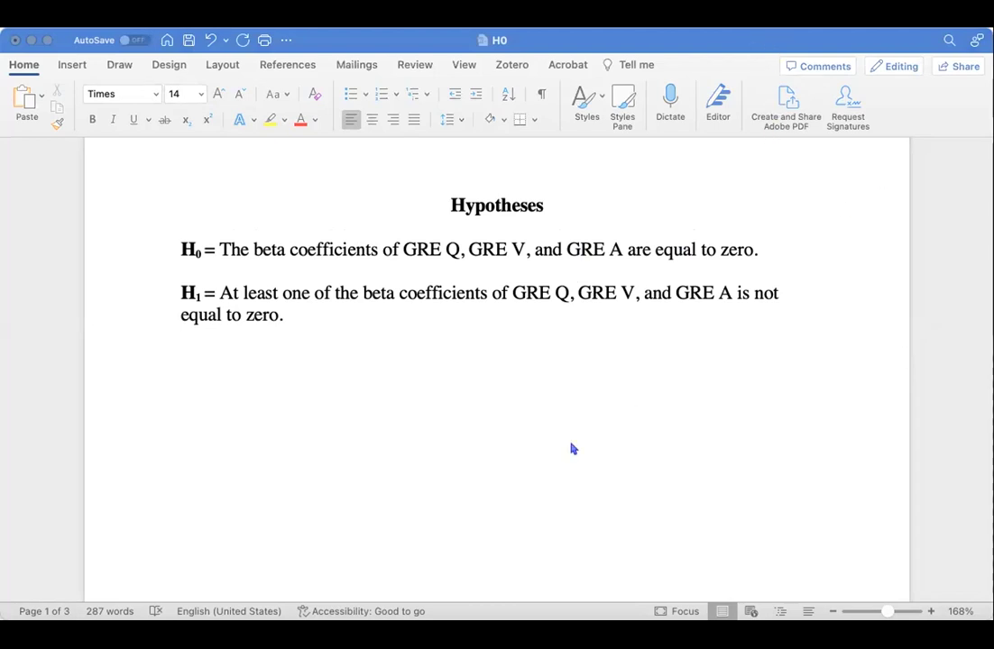
pyautogui.click(935, 306)
pyautogui.click(816, 232)
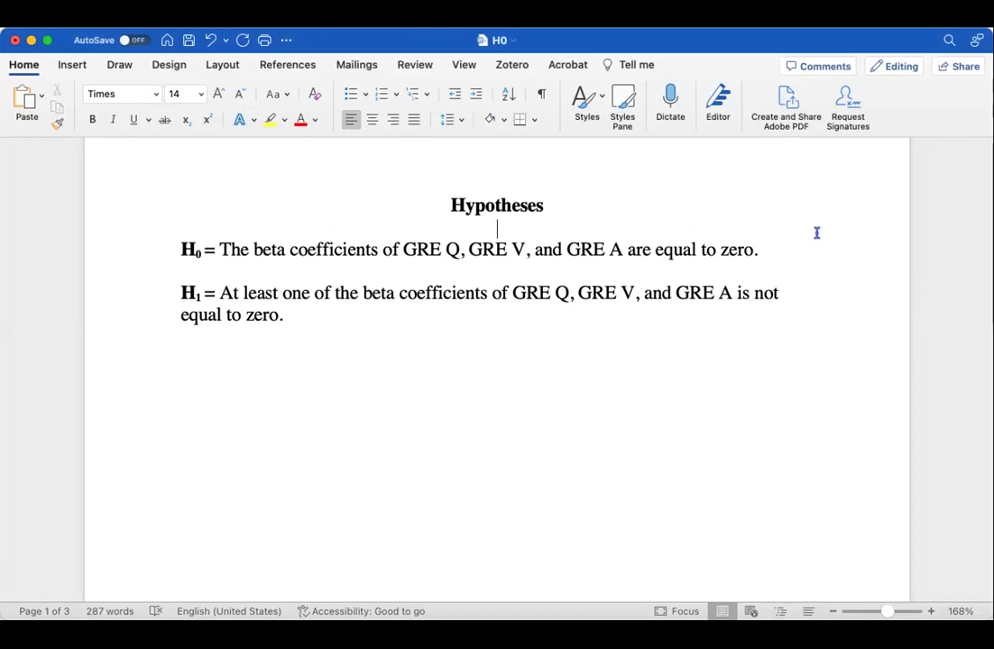
pyautogui.click(175, 251)
pyautogui.click(176, 285)
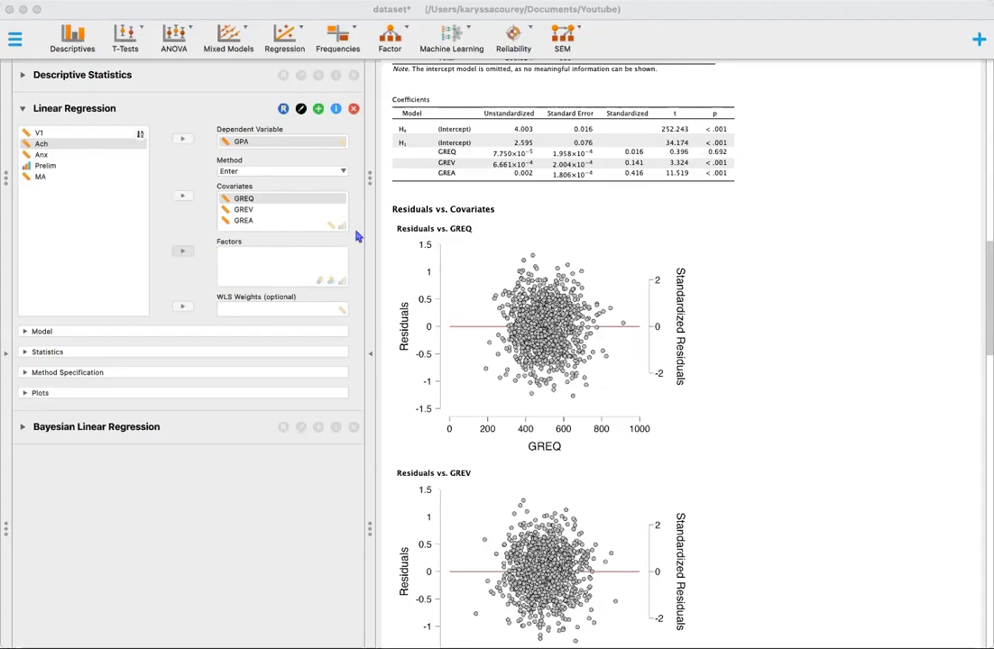
# Open the existing Descriptive Statistics analysis and switch its correlation plots off and on again
pyautogui.scroll(10, 388, 253)
pyautogui.scroll(5, 387, 257)
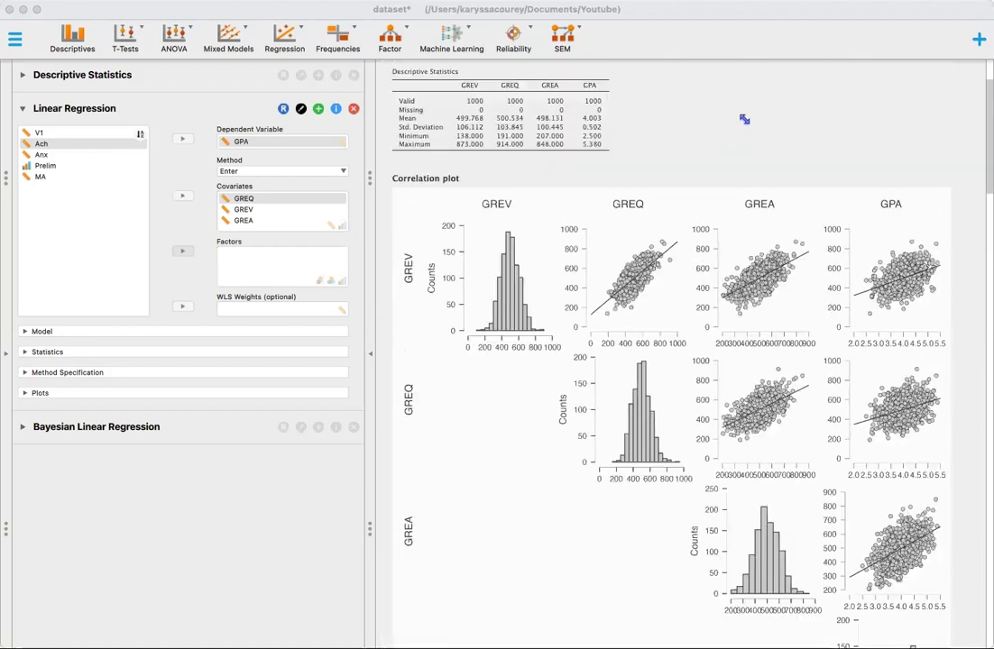
pyautogui.click(578, 131)
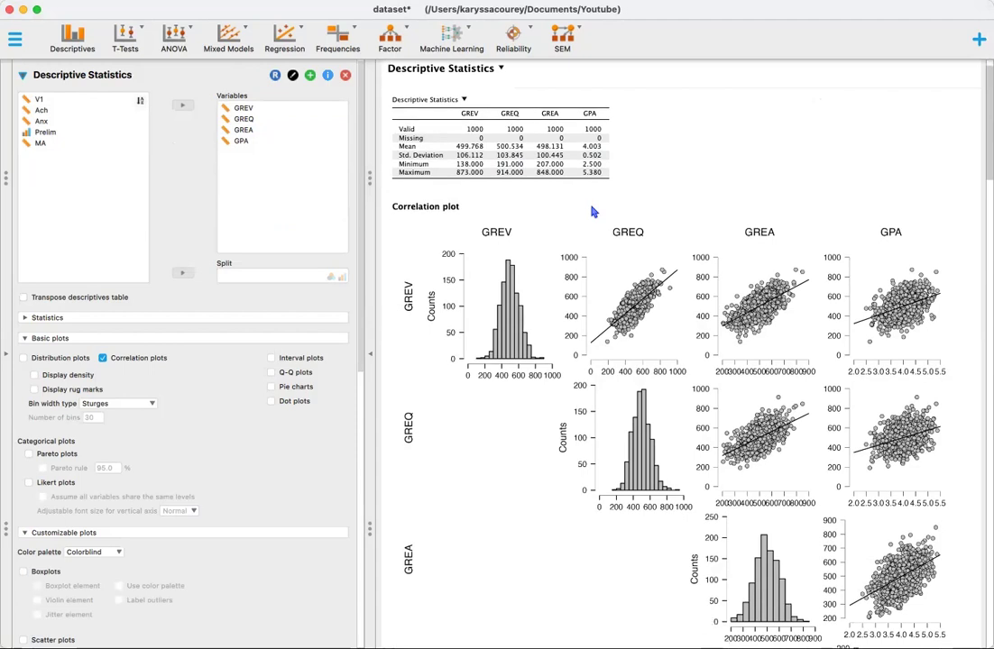
pyautogui.click(102, 359)
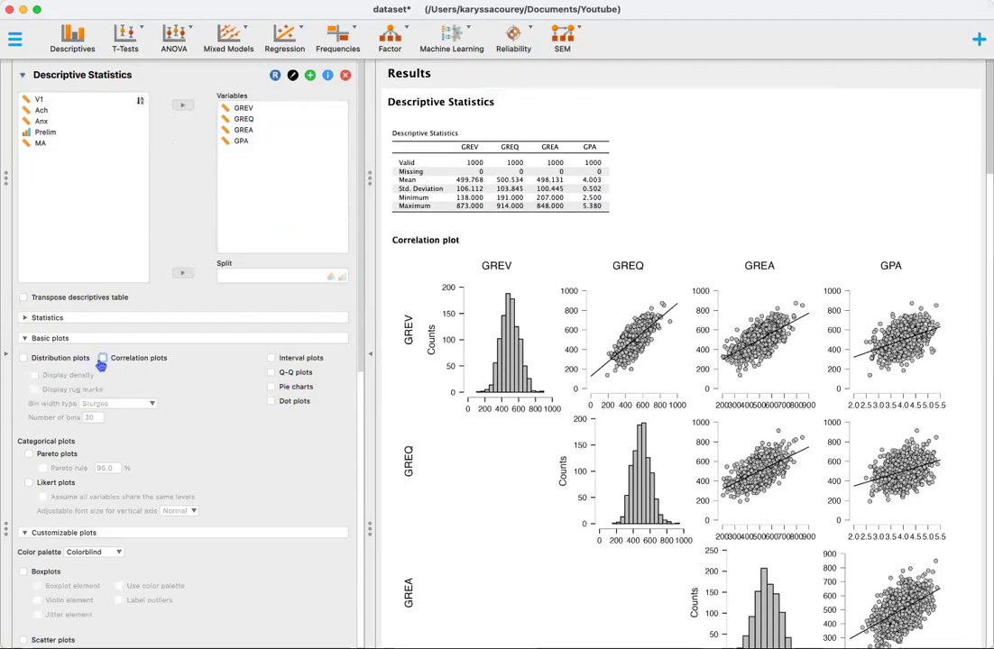
pyautogui.click(103, 359)
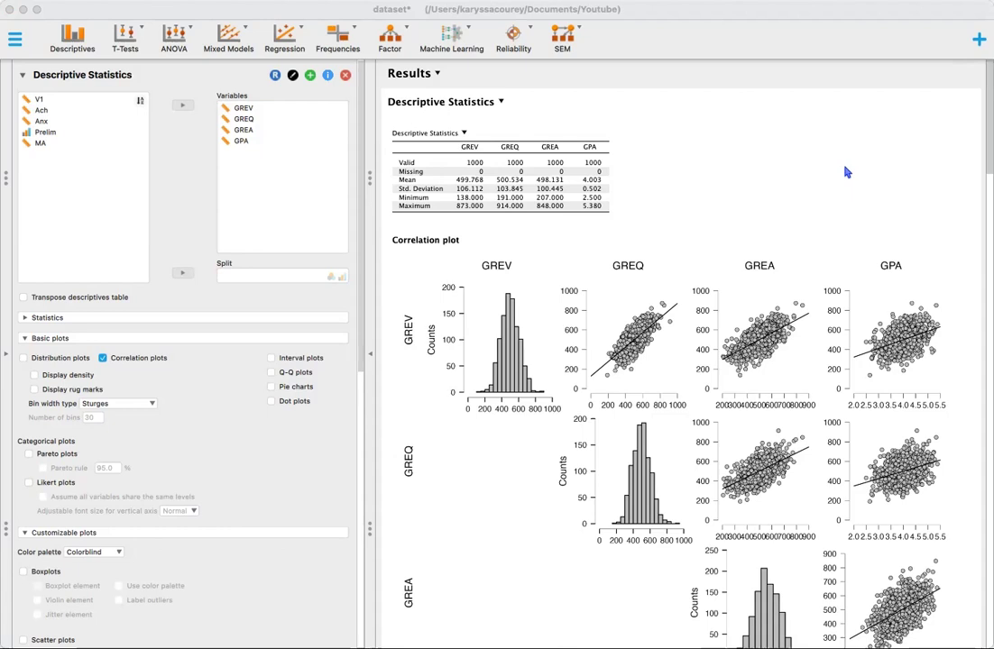
# Examine the descriptive statistics table and the correlation plots for GREV, GREQ, GREA and GPA
pyautogui.scroll(-5, 756, 324)
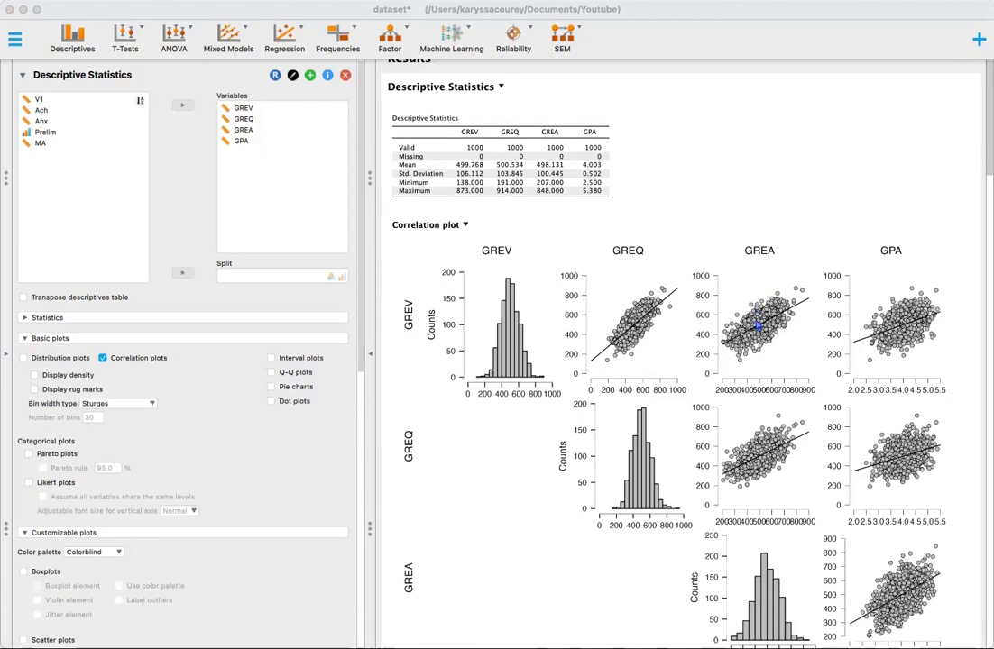
pyautogui.scroll(-1, 758, 327)
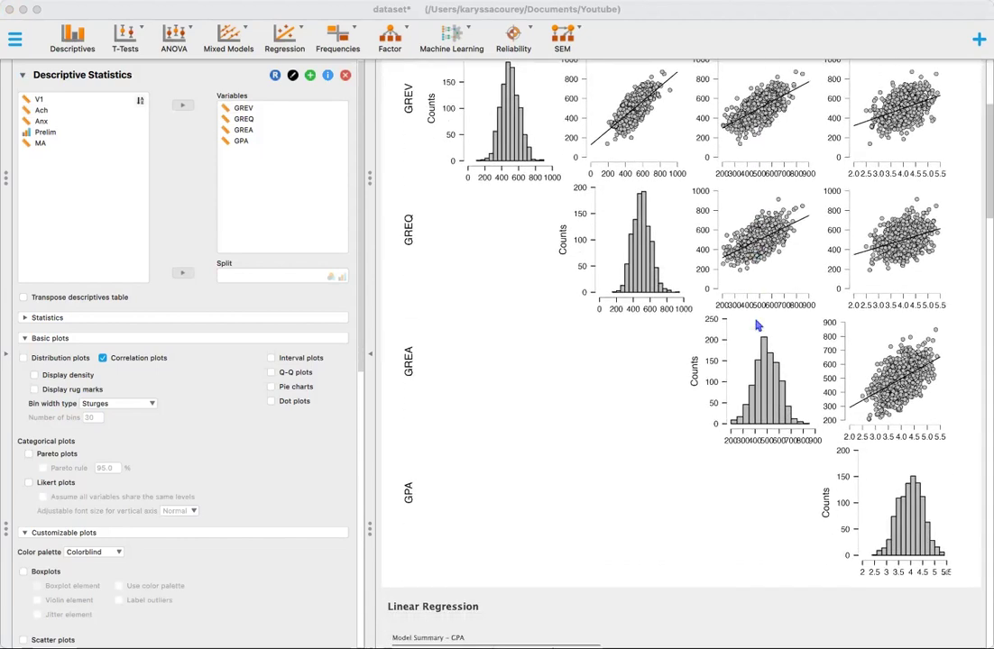
pyautogui.scroll(1, 731, 253)
pyautogui.scroll(4, 605, 226)
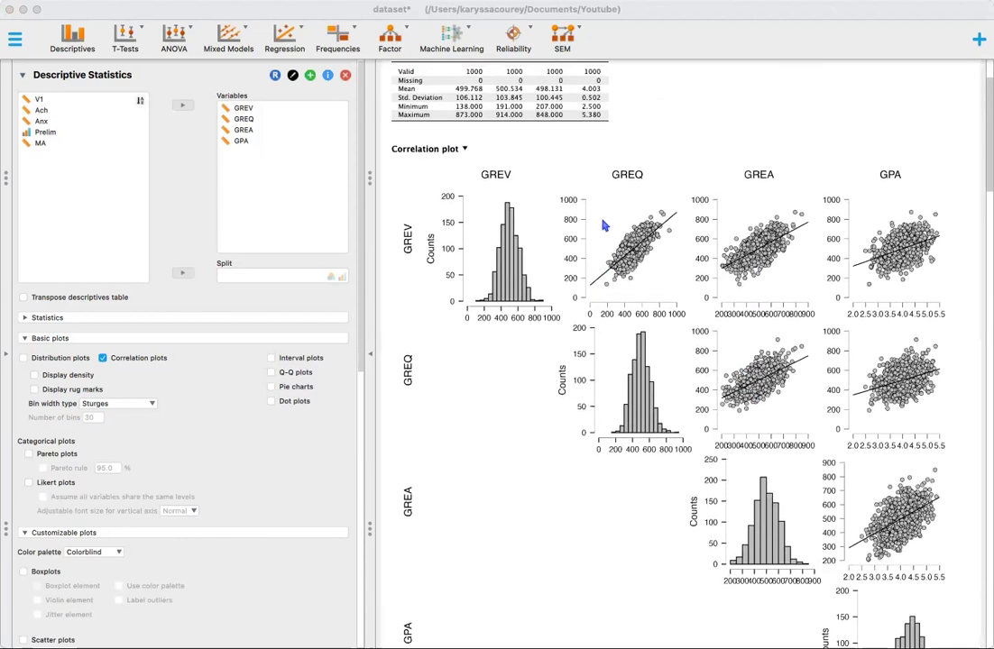
pyautogui.scroll(-1, 604, 199)
pyautogui.scroll(1, 608, 208)
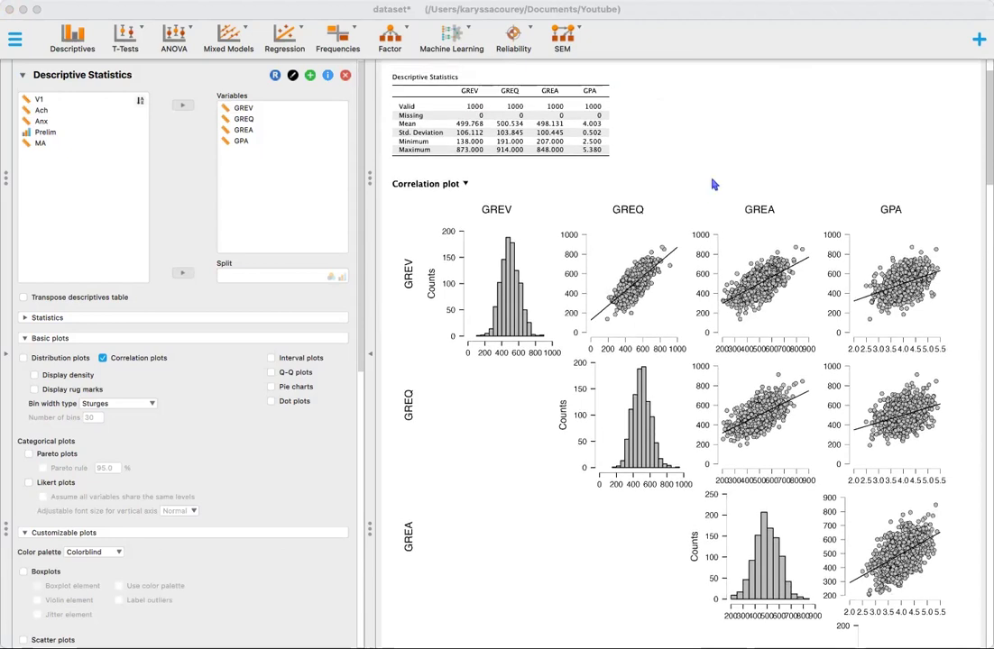
pyautogui.scroll(-1, 713, 184)
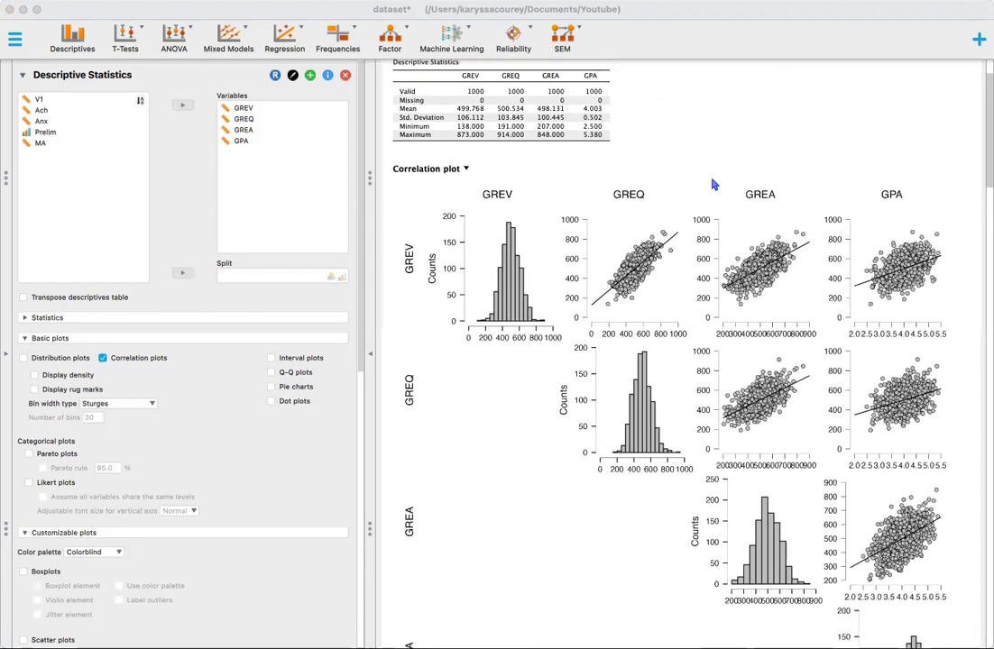
pyautogui.scroll(1, 550, 126)
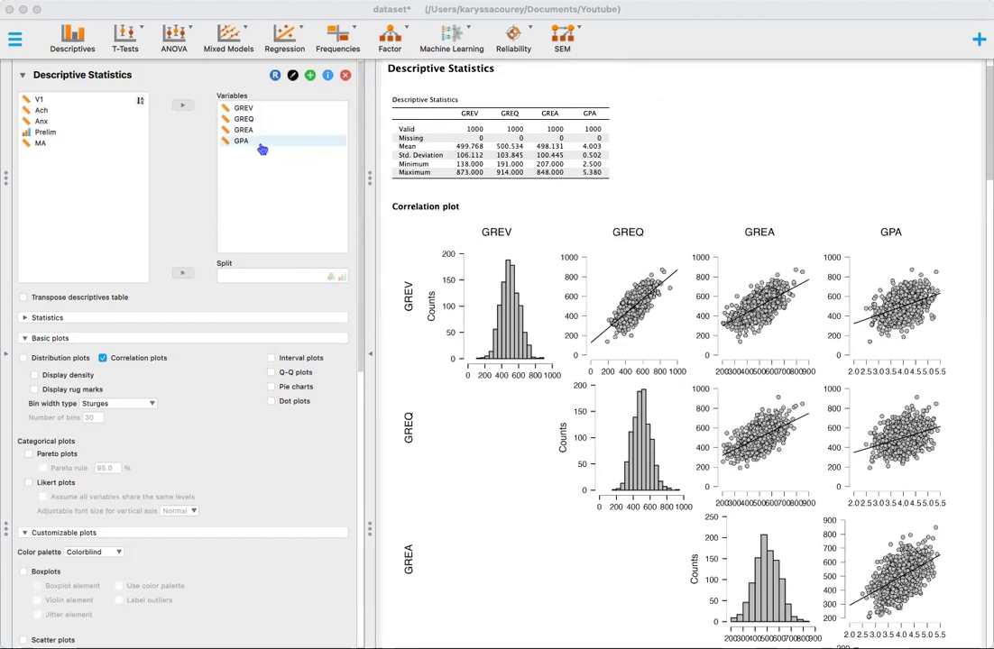
pyautogui.scroll(-1, 460, 216)
pyautogui.scroll(1, 460, 242)
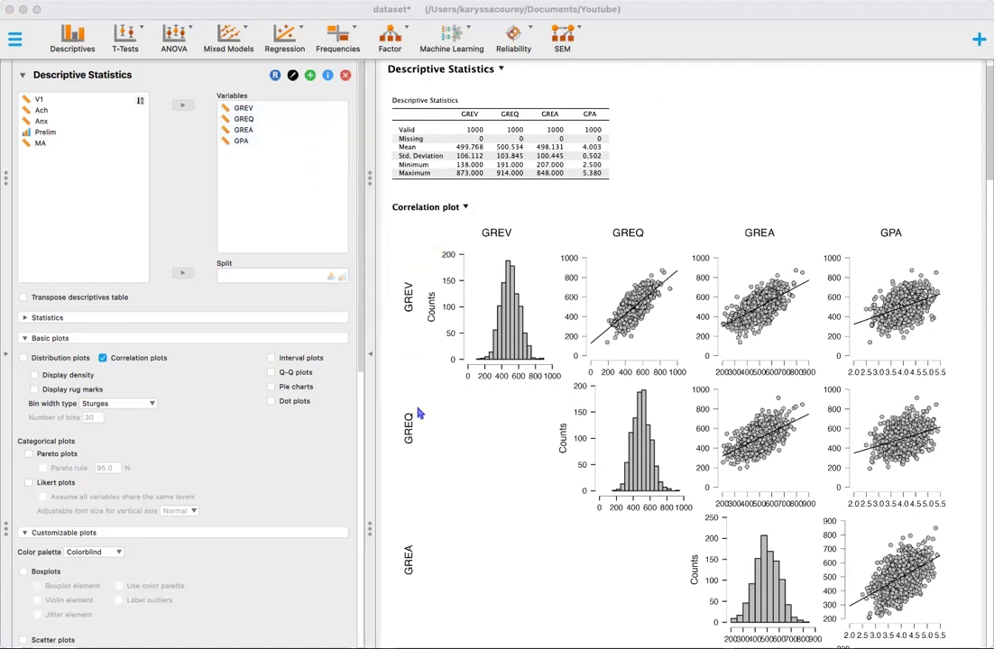
pyautogui.scroll(-4, 442, 406)
pyautogui.scroll(-4, 435, 424)
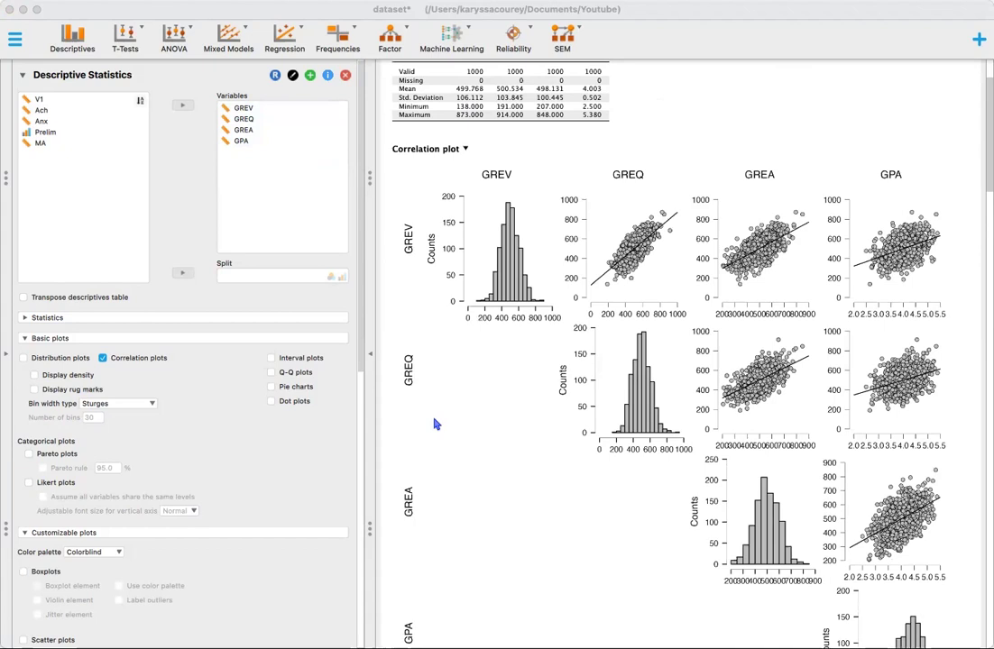
pyautogui.scroll(-1, 917, 178)
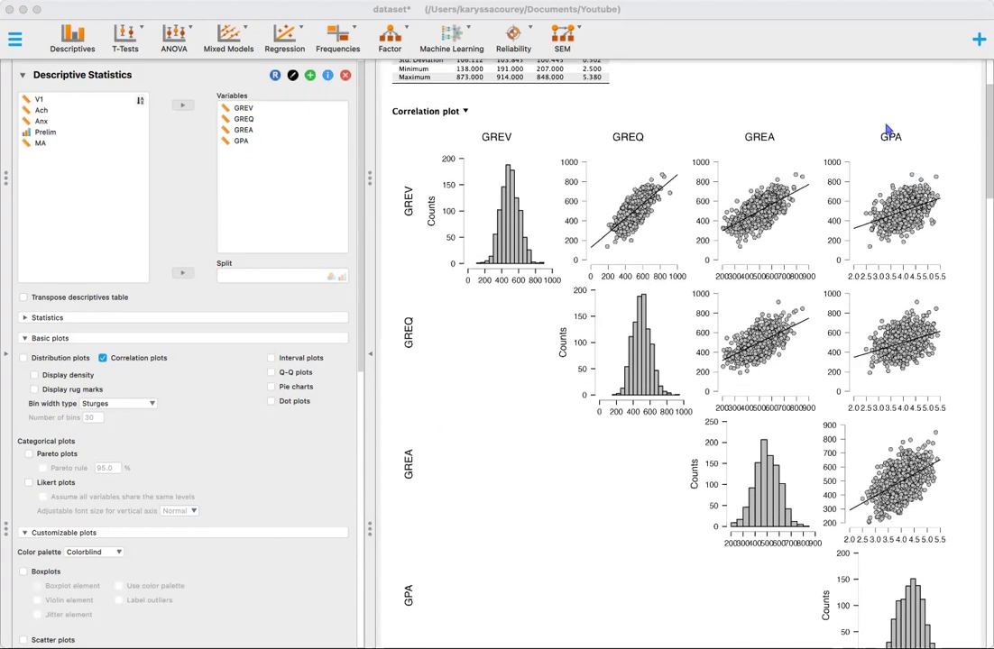
pyautogui.scroll(-2, 892, 206)
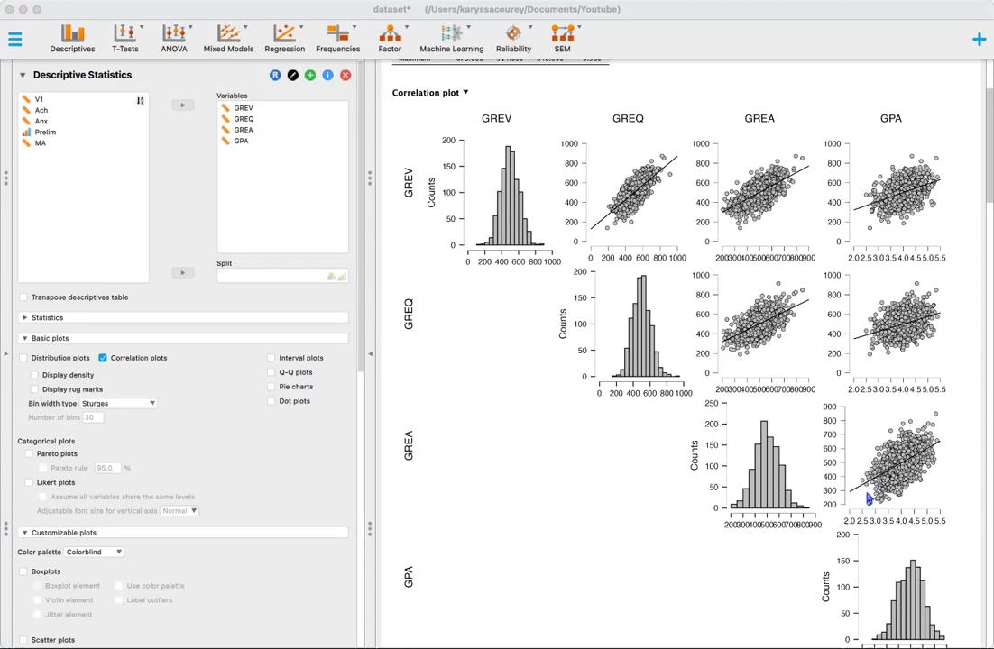
pyautogui.scroll(-1, 869, 498)
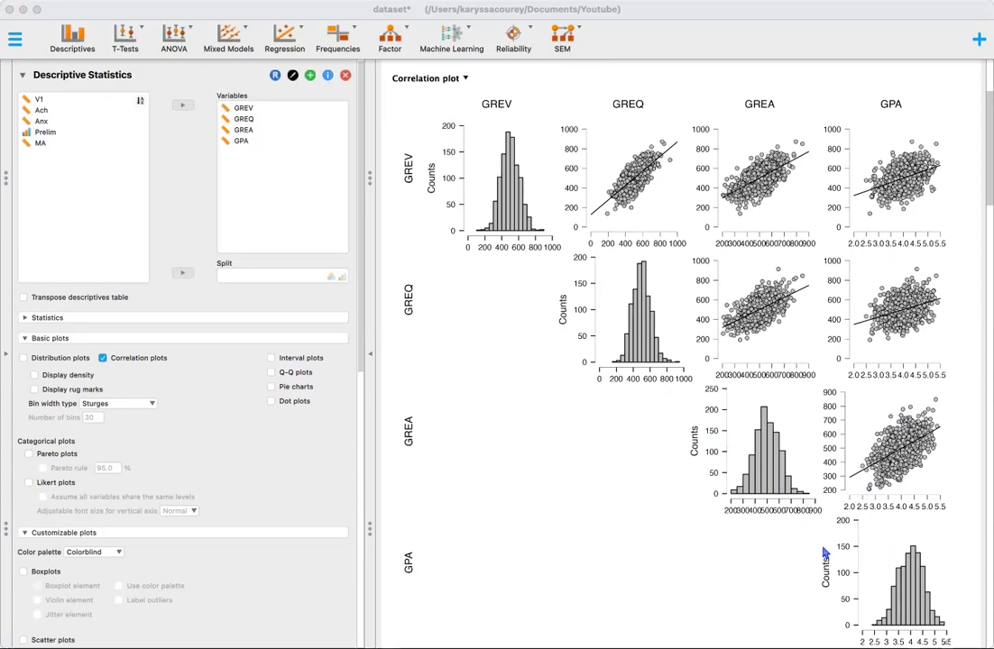
pyautogui.scroll(5, 824, 554)
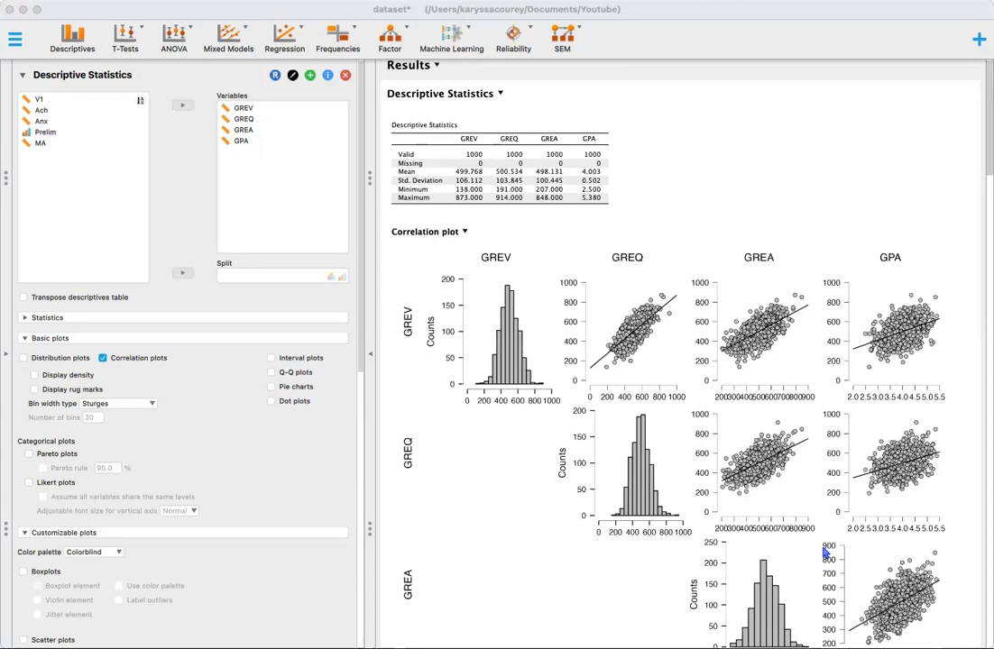
pyautogui.scroll(-2, 824, 554)
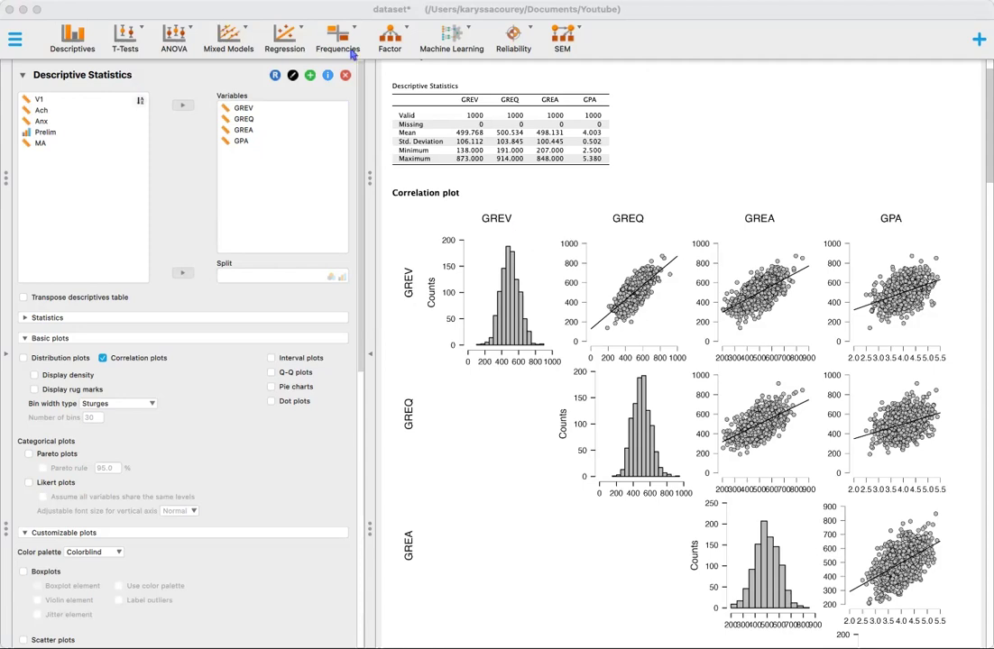
# Add a new classical Linear Regression analysis with GPA as the dependent variable
pyautogui.click(287, 40)
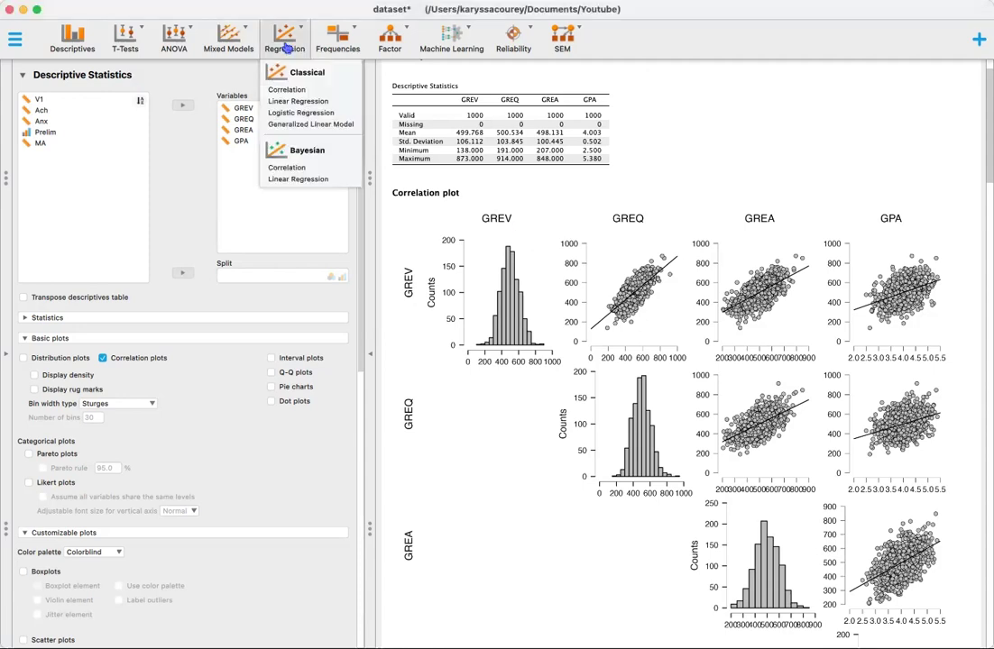
pyautogui.click(310, 102)
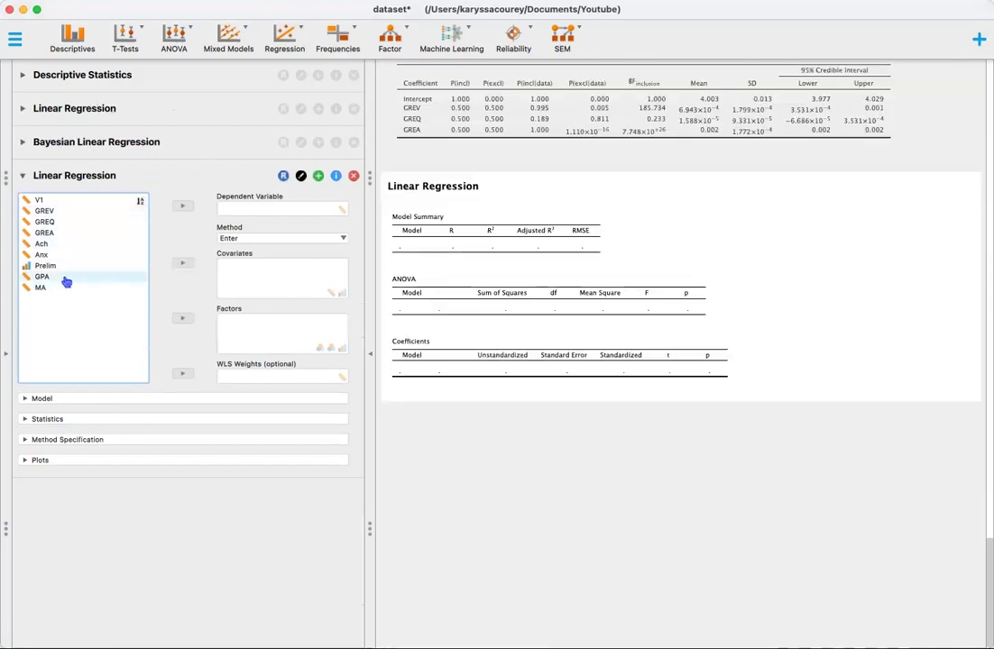
pyautogui.click(66, 282)
pyautogui.moveTo(66, 282); pyautogui.dragTo(268, 213)
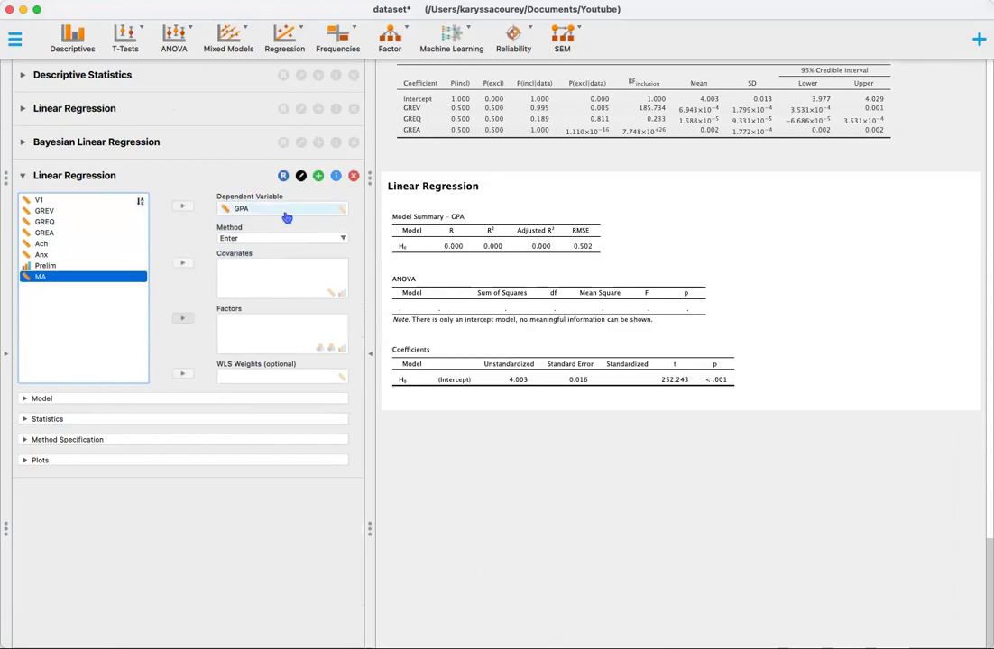
# Add GREV, GREQ and GREA as covariates of the new linear regression
pyautogui.click(81, 212)
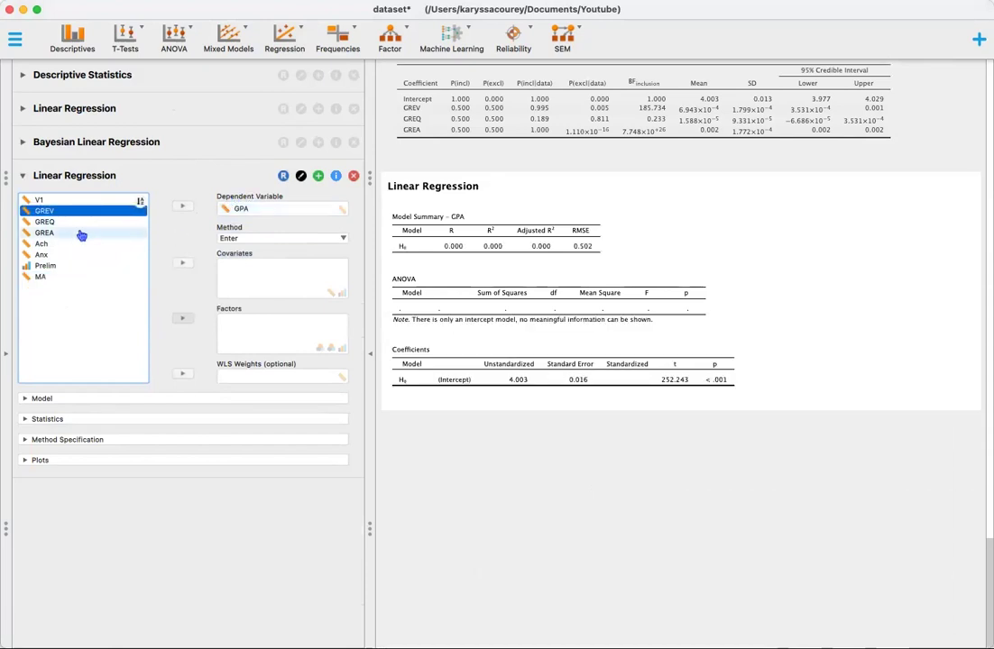
pyautogui.keyDown('shift'); pyautogui.click(81, 233); pyautogui.keyUp('shift')
pyautogui.moveTo(81, 233); pyautogui.dragTo(280, 281)
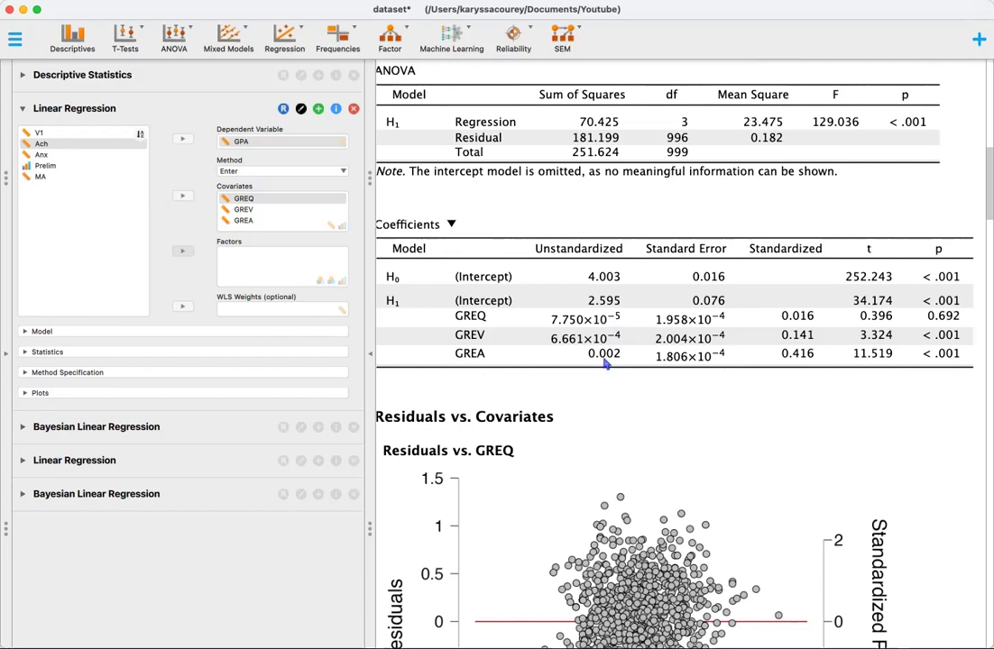
# Examine the first linear regression's ANOVA and coefficients tables, comparing them with the descriptive statistics table
pyautogui.hscroll(-1, 606, 363)
pyautogui.scroll(-1, 606, 363)
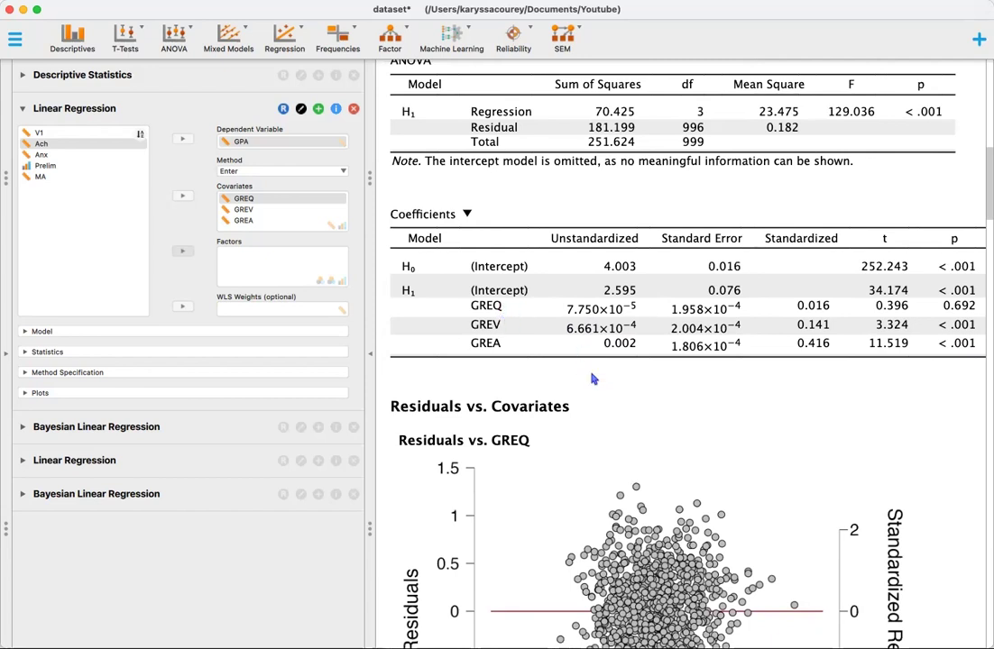
pyautogui.scroll(1, 478, 325)
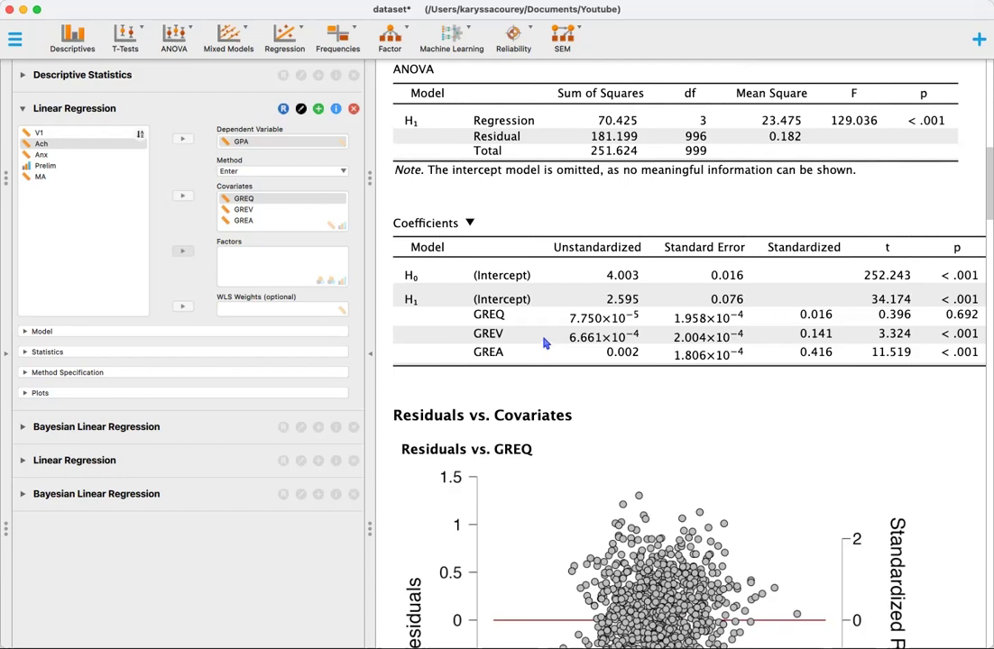
pyautogui.scroll(15, 544, 343)
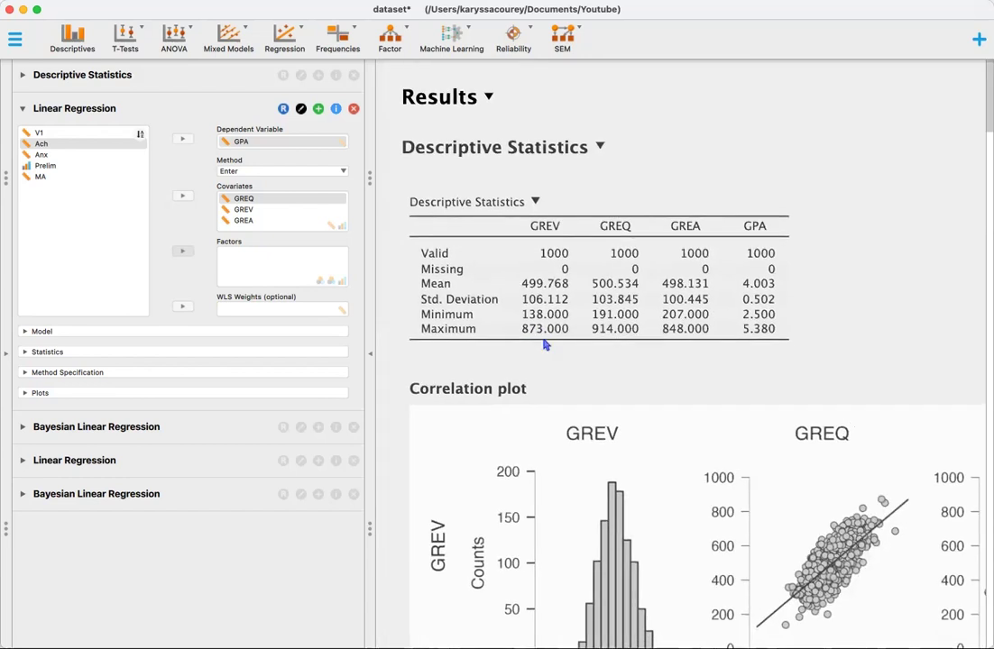
pyautogui.click(528, 295)
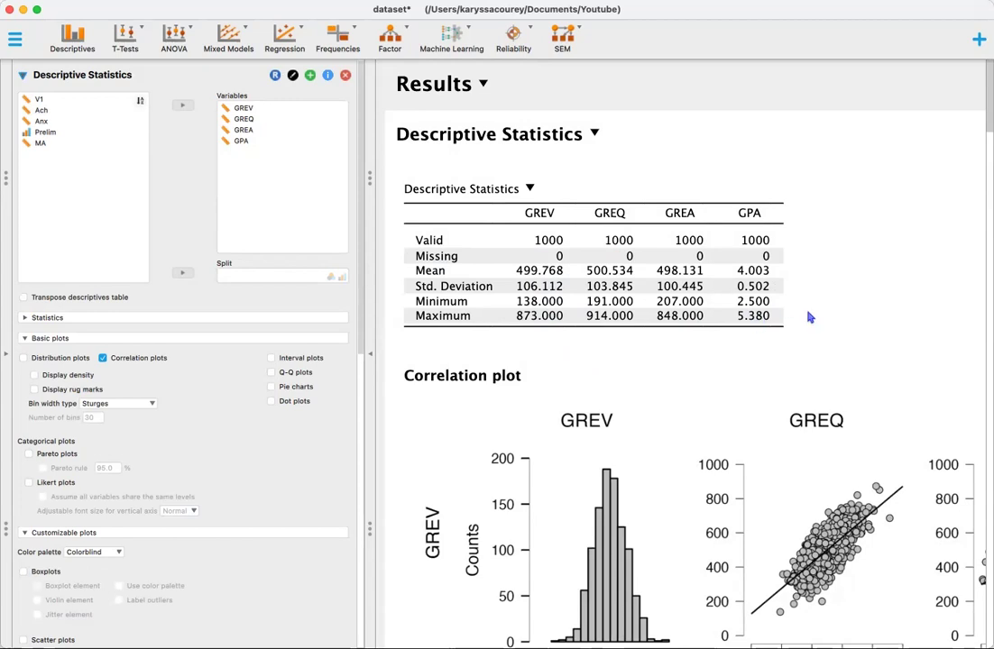
pyautogui.scroll(-20, 773, 334)
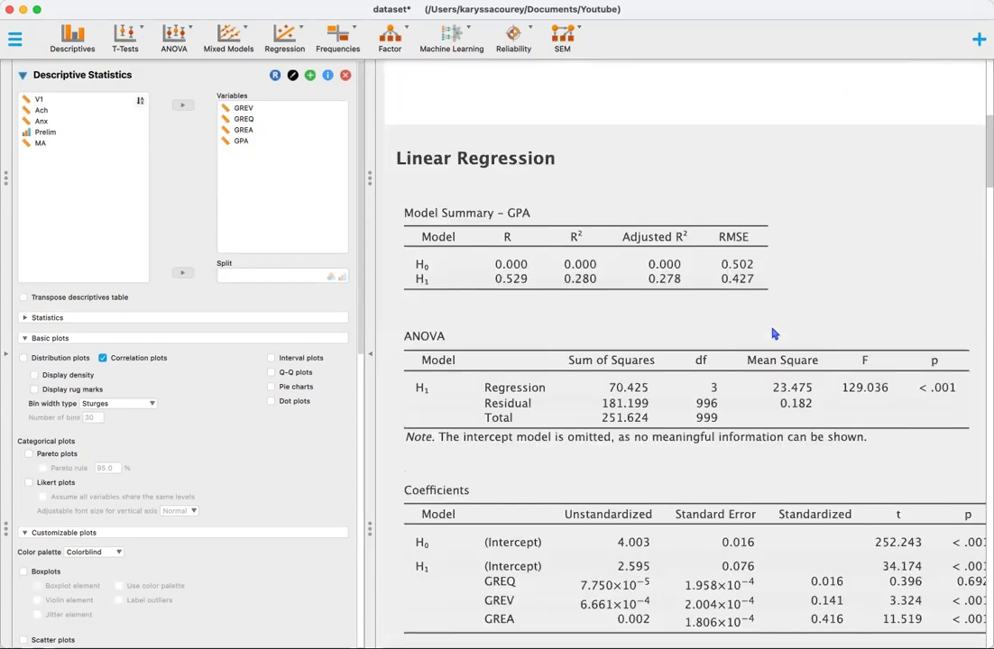
pyautogui.click(773, 333)
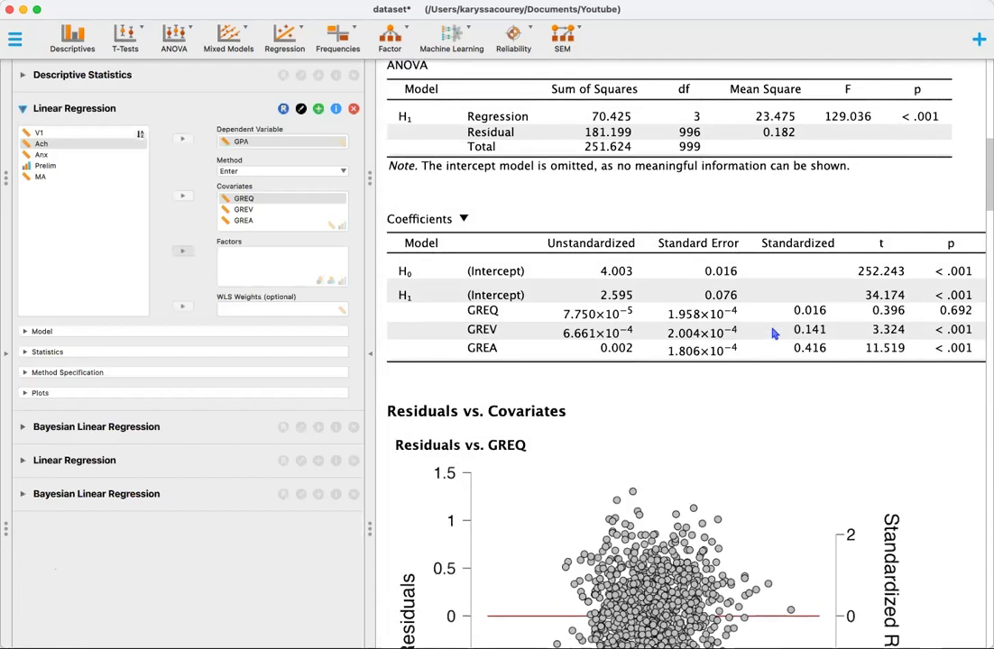
pyautogui.scroll(2, 773, 334)
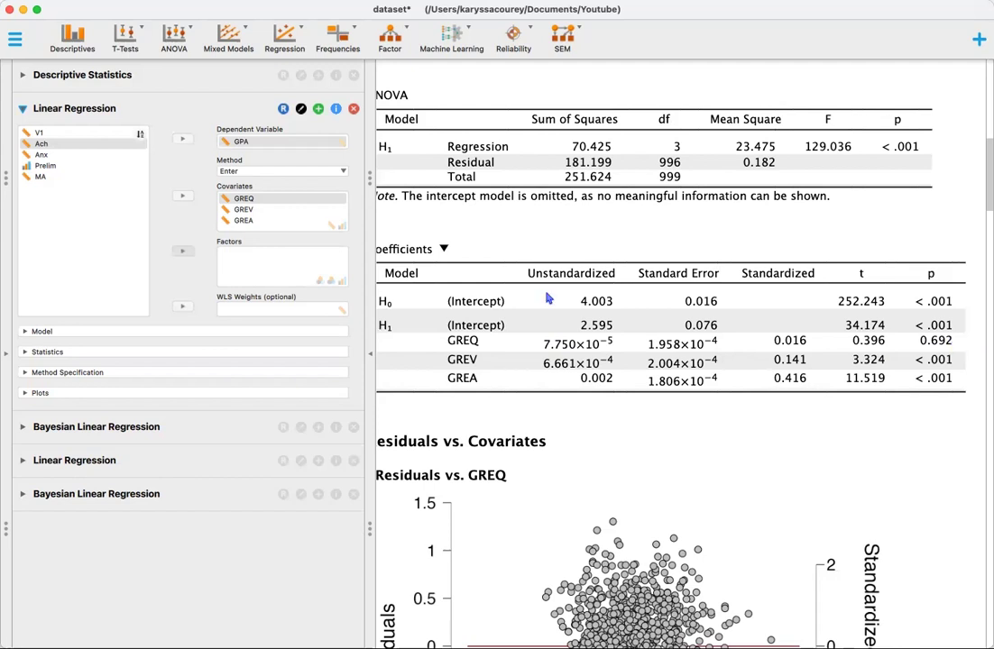
# In the second Linear Regression, enable plots of residuals vs. covariates, residuals vs. predicted, a standardized residuals histogram and the Q-Q plot of standardized residuals
pyautogui.click(70, 459)
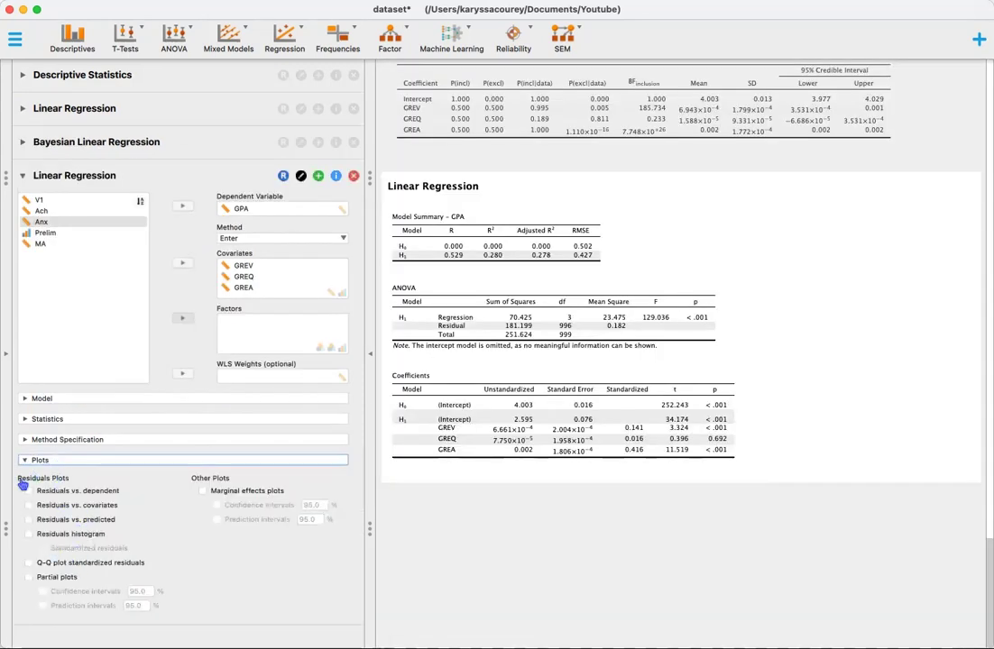
pyautogui.click(94, 491)
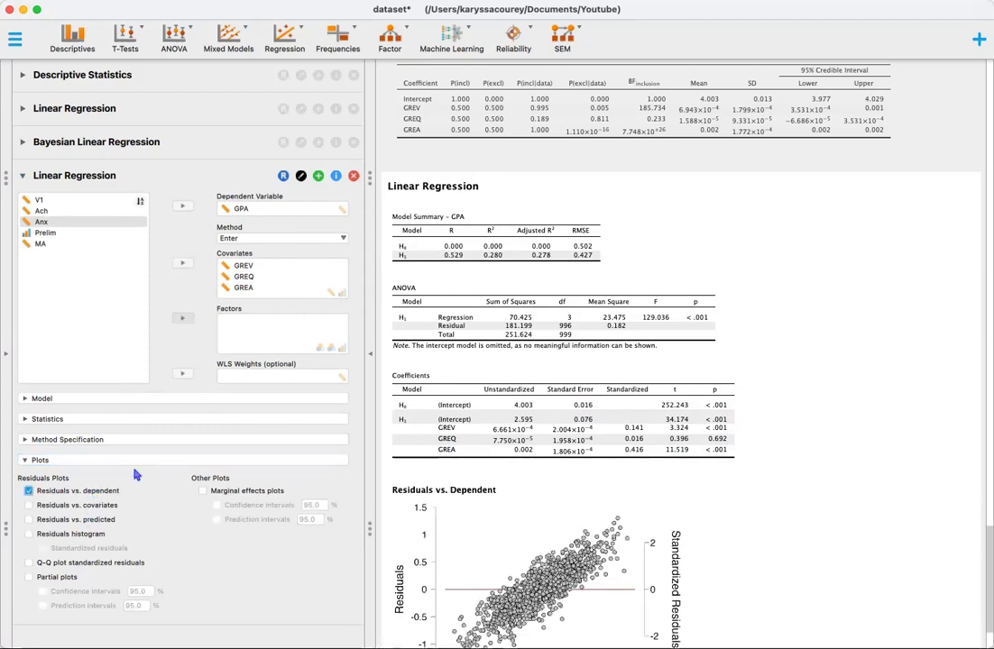
pyautogui.click(29, 506)
pyautogui.click(28, 490)
pyautogui.click(28, 534)
pyautogui.click(29, 519)
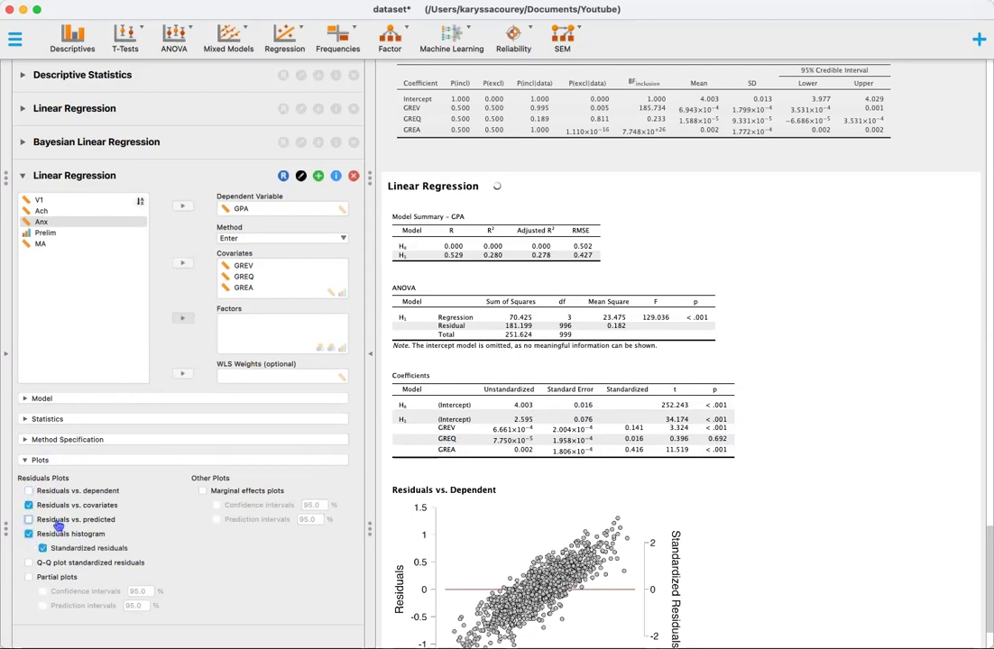
pyautogui.click(109, 563)
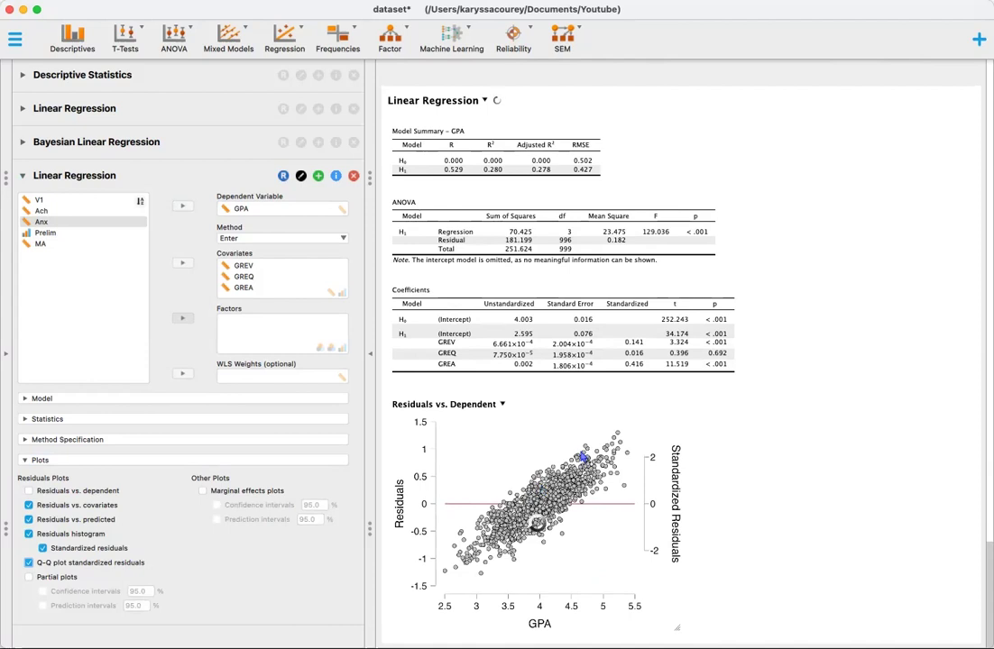
# Examine the second linear regression's residuals vs. covariates and residuals vs. predicted plots, standardized residuals histogram and Q-Q plot
pyautogui.scroll(-6, 581, 458)
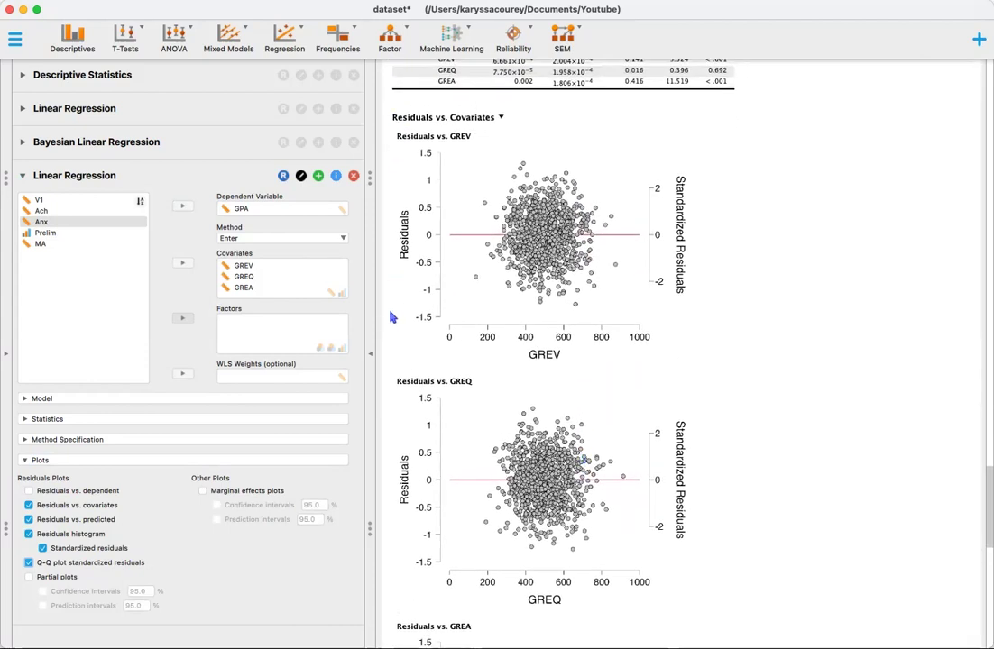
pyautogui.scroll(-9, 771, 363)
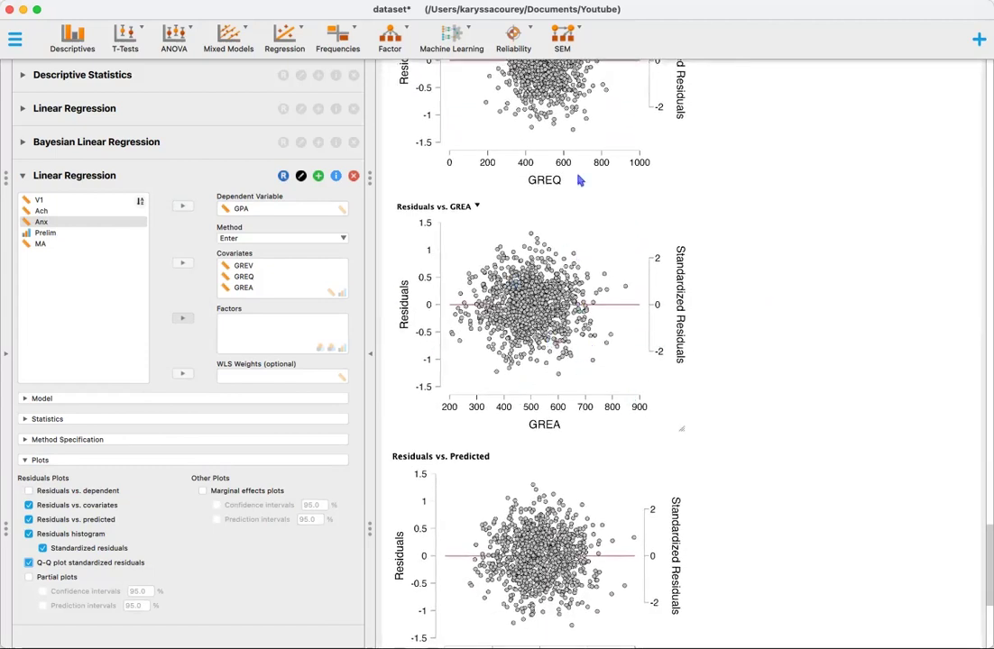
pyautogui.scroll(6, 459, 388)
pyautogui.scroll(-11, 459, 388)
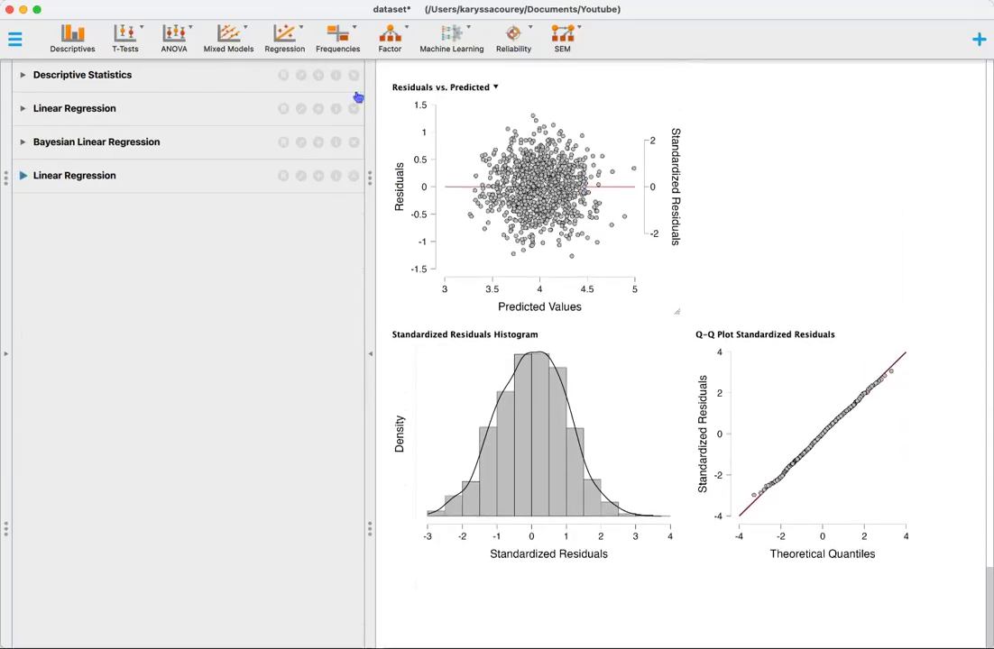
# Add a Bayesian Linear Regression with GPA as the dependent variable and GREV, GREQ and GREA as covariates
pyautogui.click(290, 40)
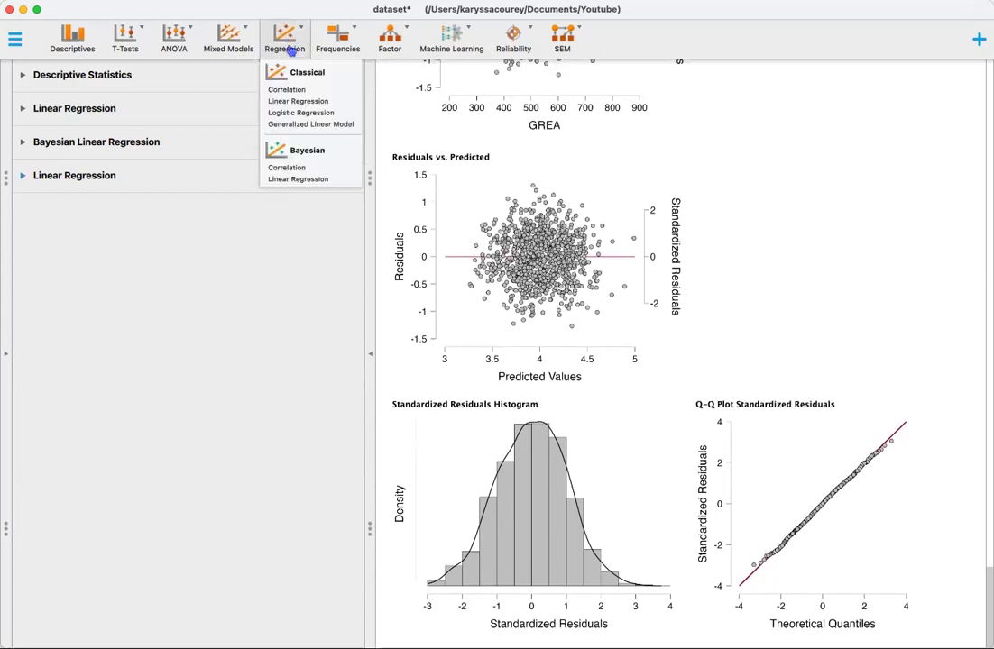
pyautogui.click(281, 180)
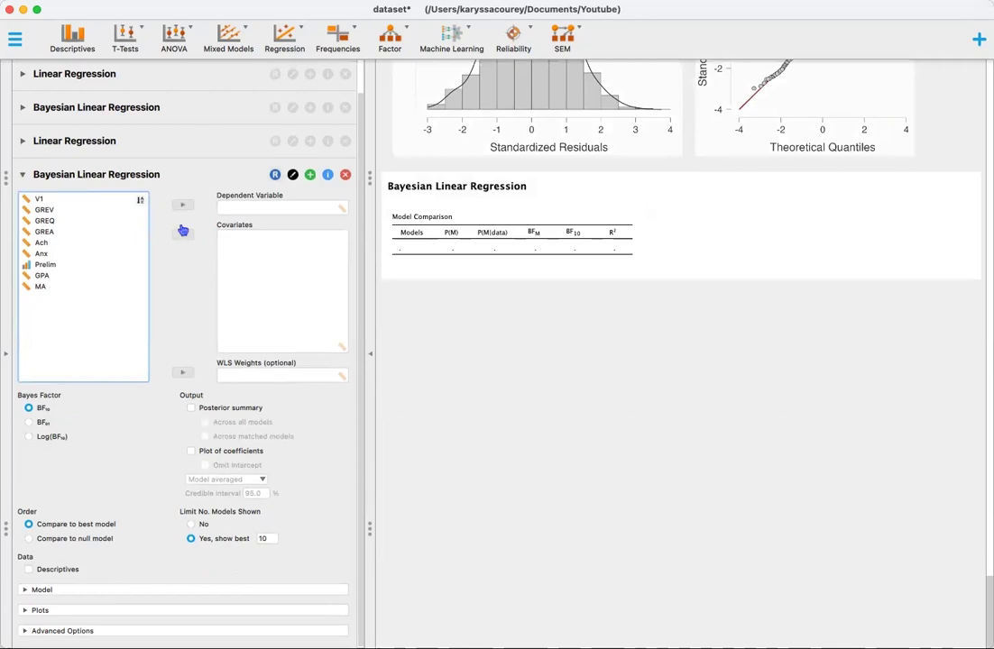
pyautogui.moveTo(45, 275); pyautogui.dragTo(260, 211)
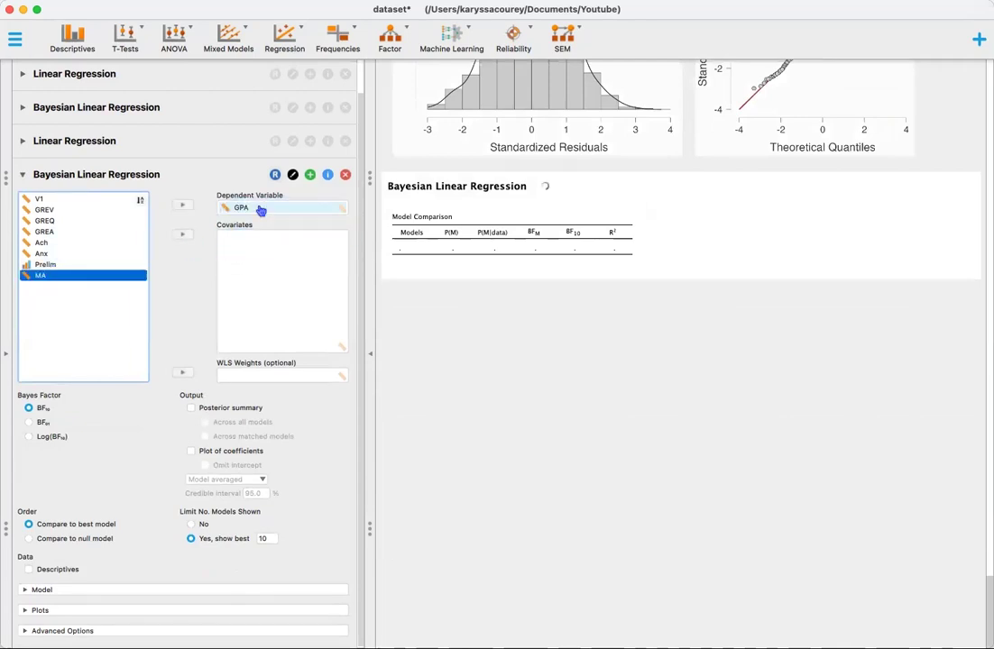
pyautogui.click(107, 210)
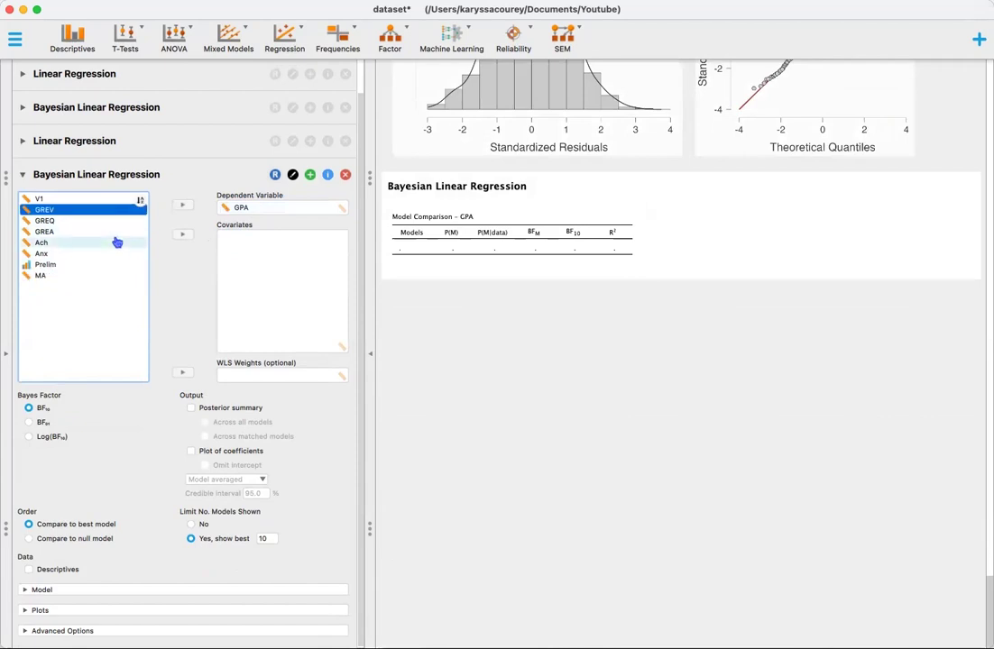
pyautogui.keyDown('shift'); pyautogui.click(116, 237); pyautogui.keyUp('shift')
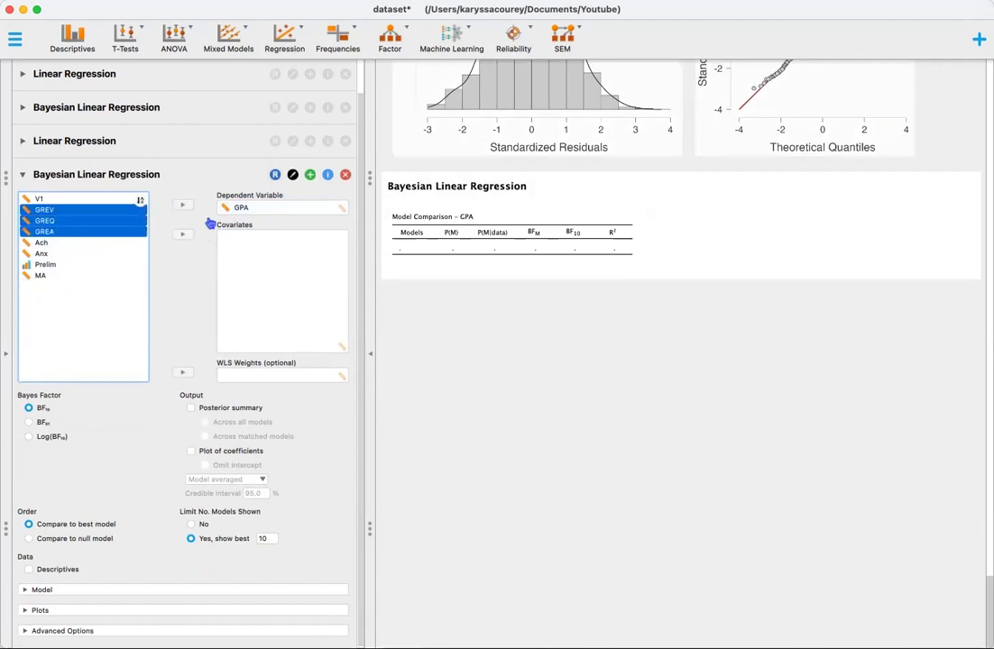
pyautogui.click(182, 234)
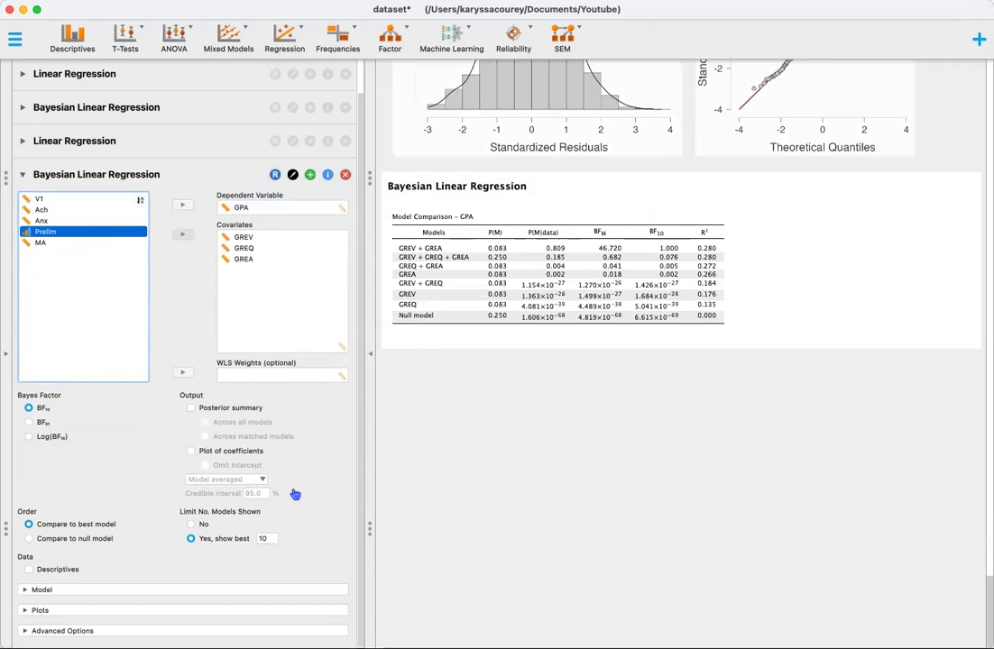
# Enlarge the results and add a posterior summary across all models to the new Bayesian regression
pyautogui.press('super+plus')
pyautogui.press('super+plus')
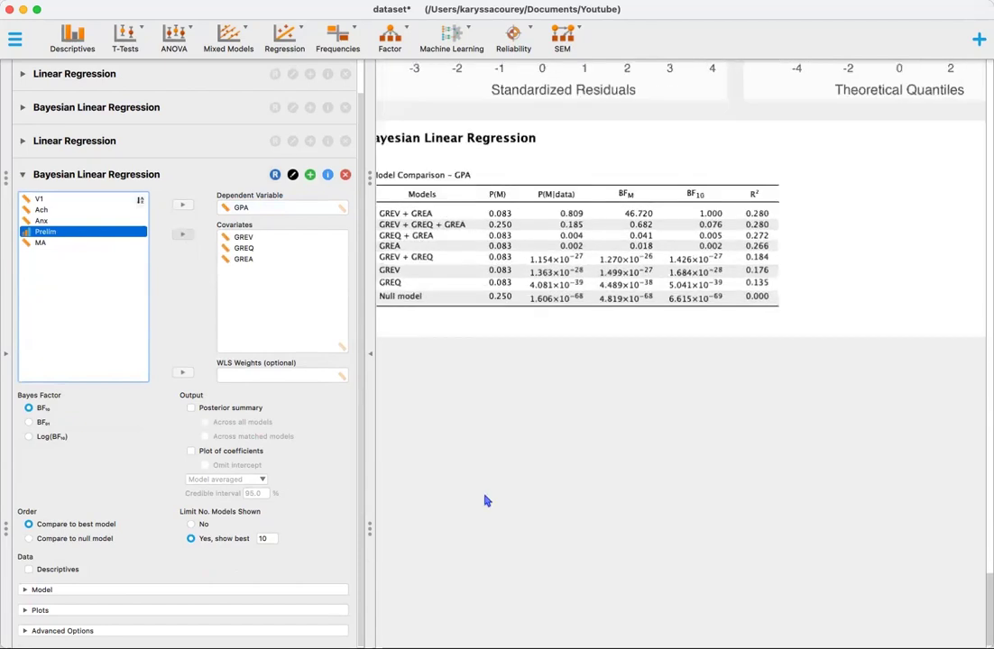
pyautogui.scroll(-1, 485, 500)
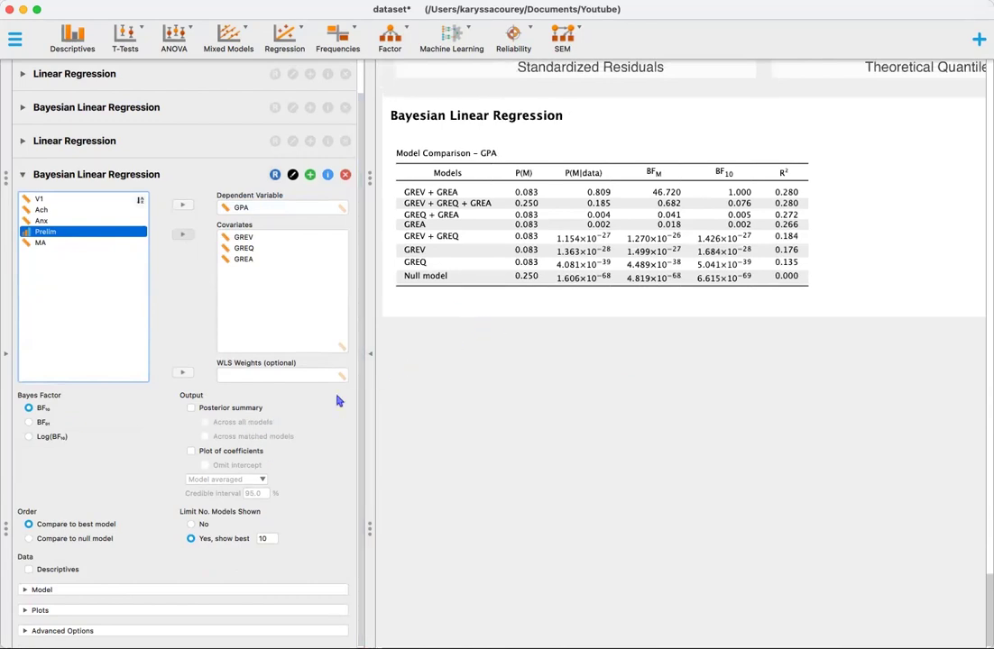
pyautogui.click(191, 409)
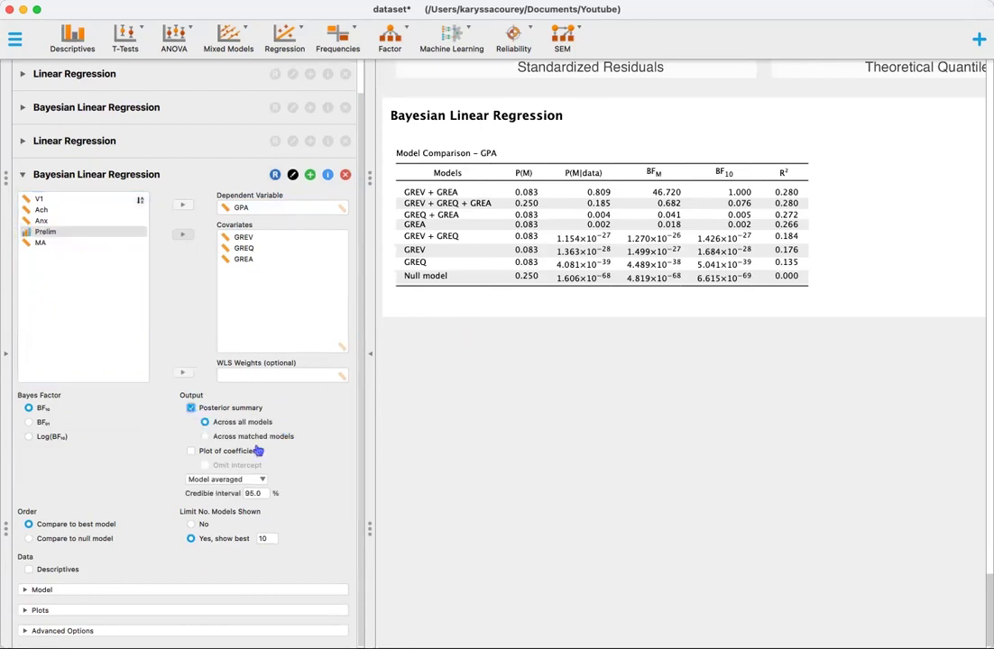
pyautogui.scroll(1, 648, 436)
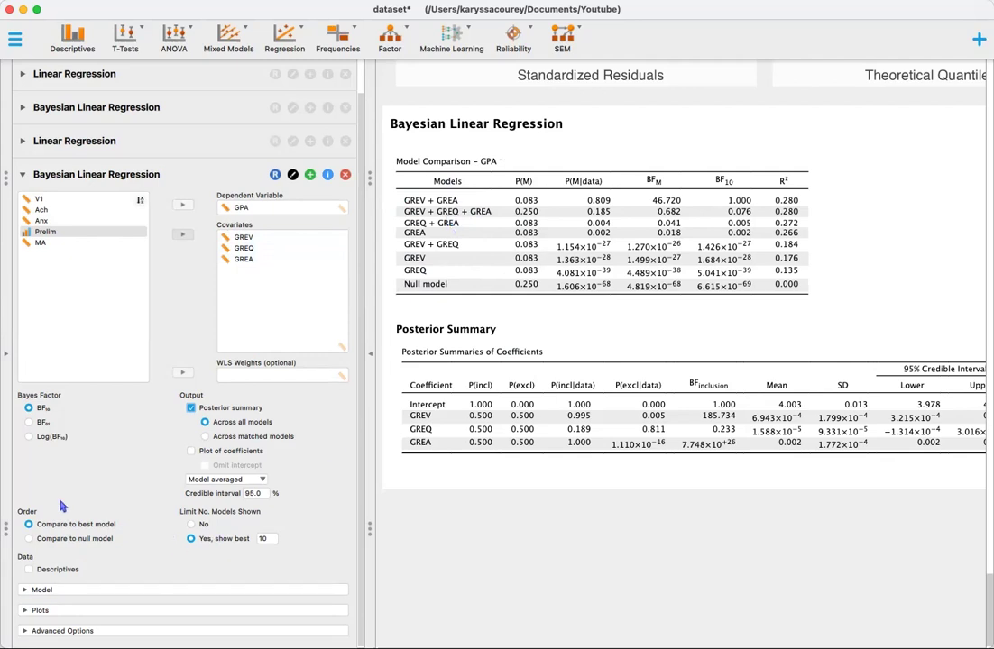
# Compare the models to the null model and try the Uniform model prior before returning to Beta binomial with a = 1 and b = 1
pyautogui.click(29, 539)
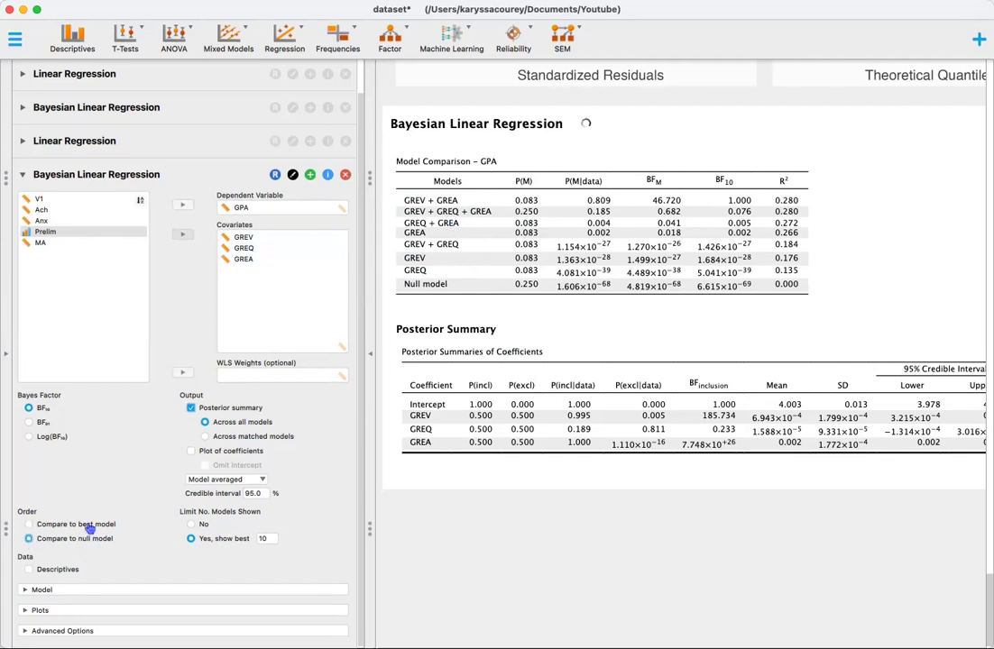
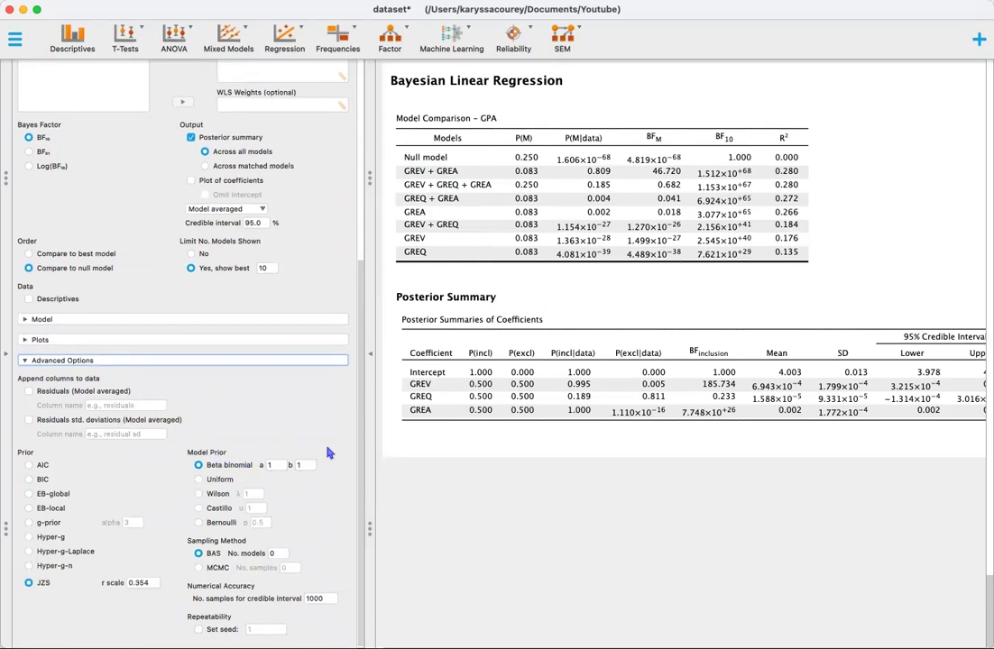
pyautogui.press('super+Tab')
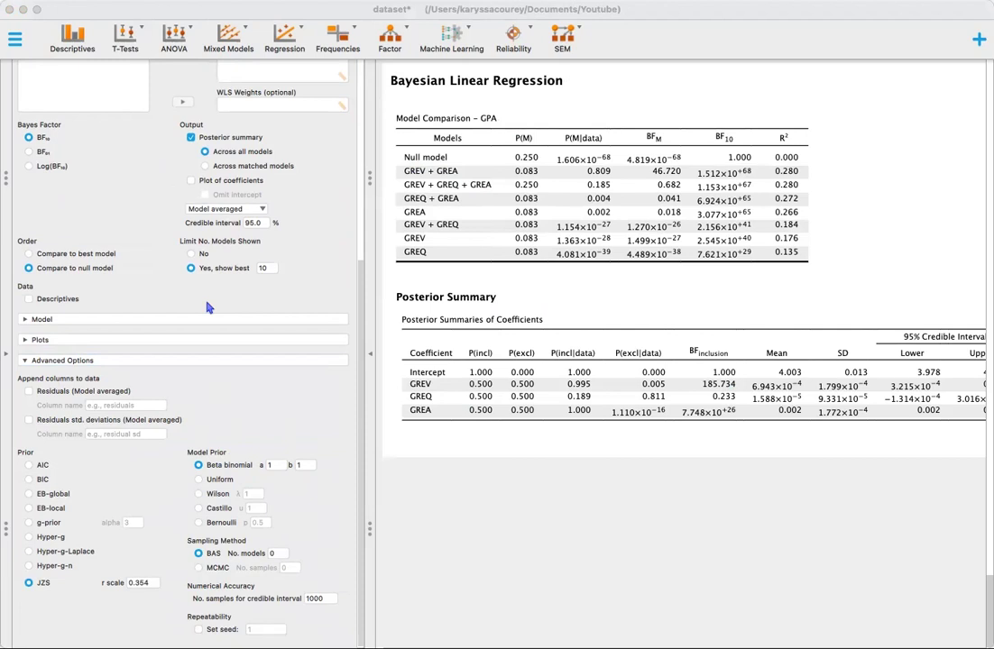
pyautogui.click(199, 479)
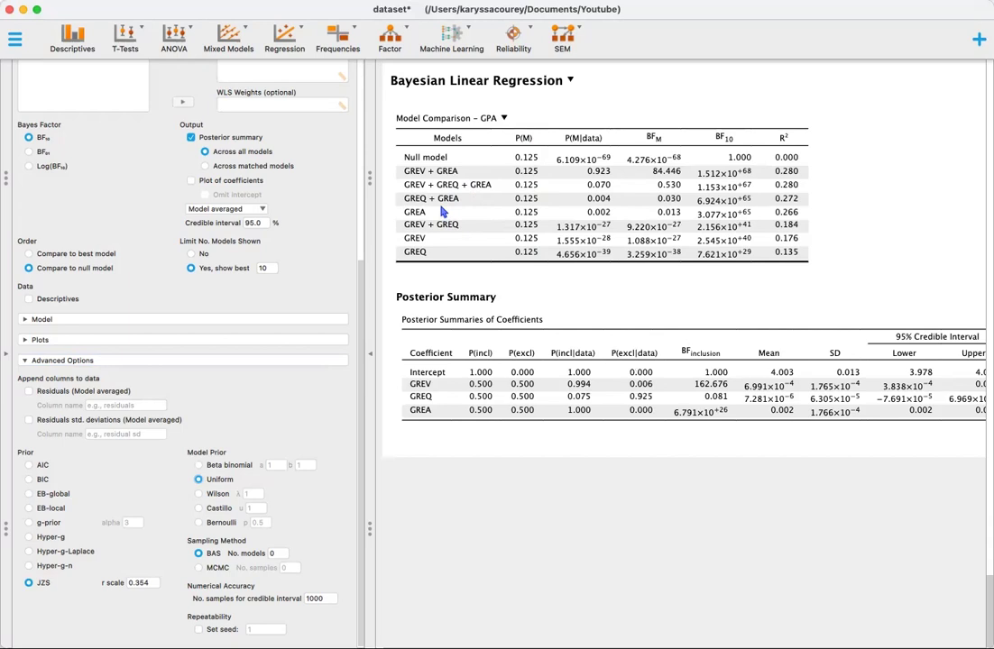
pyautogui.click(200, 465)
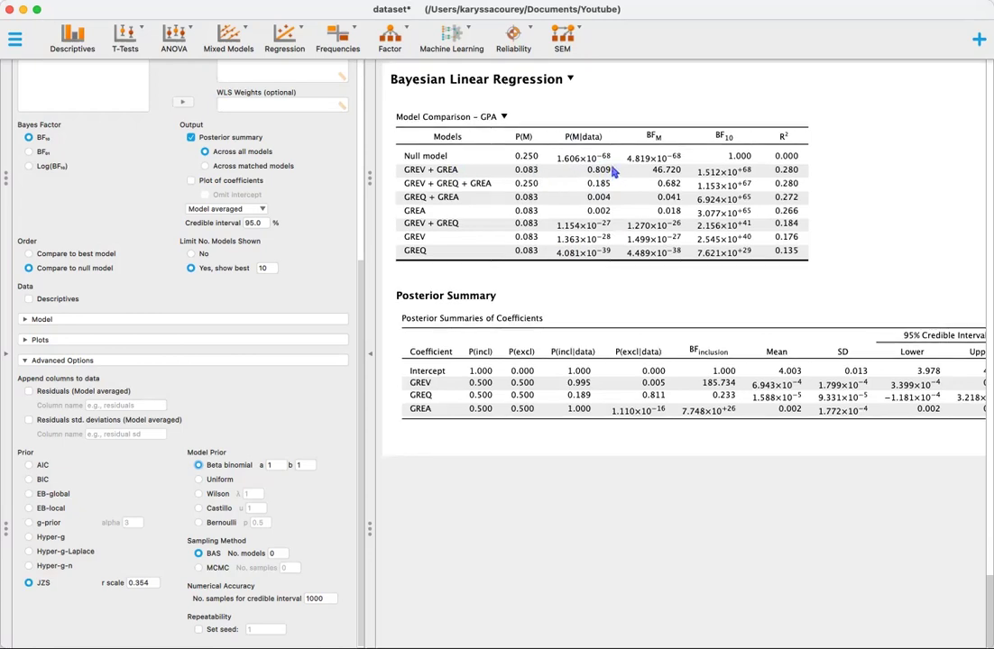
pyautogui.scroll(1, 622, 172)
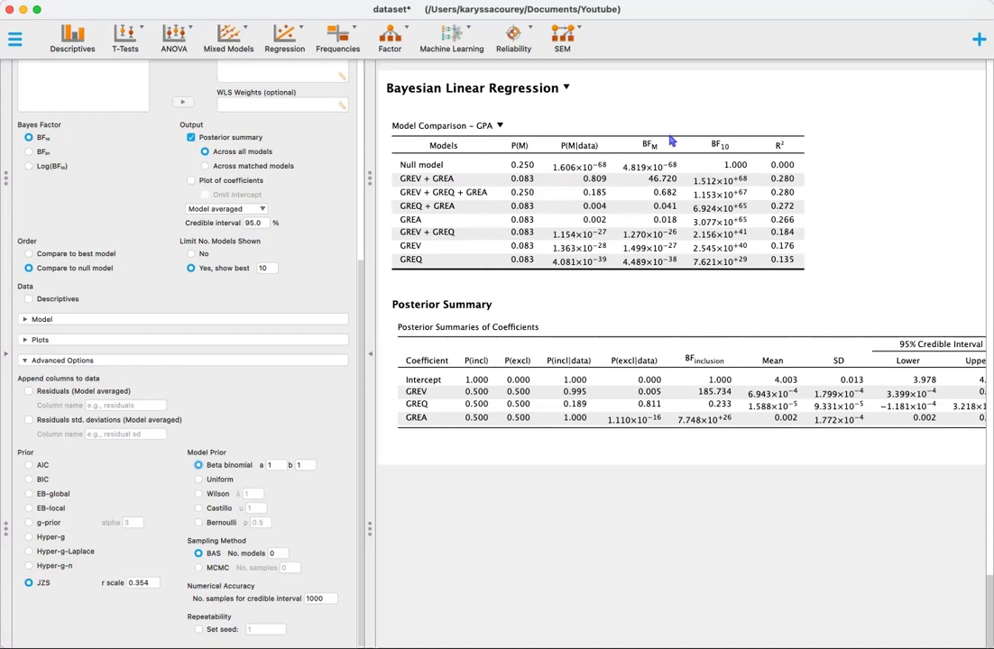
pyautogui.press('super+Tab')
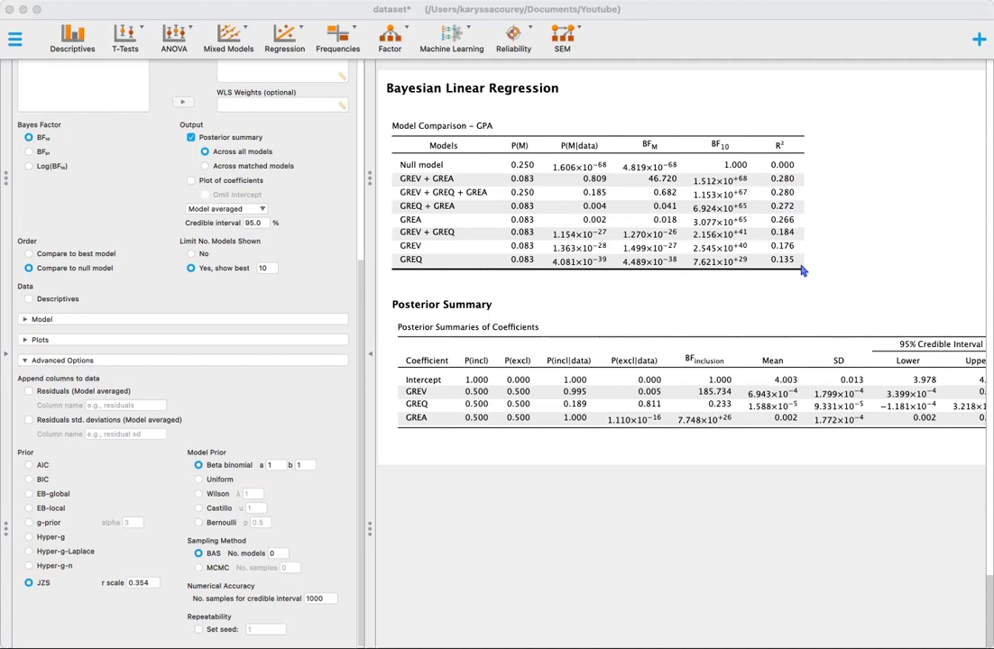
# Order the Bayesian regression's models by comparison to the best model and report the Bayes factor as BF01
pyautogui.scroll(2, 136, 247)
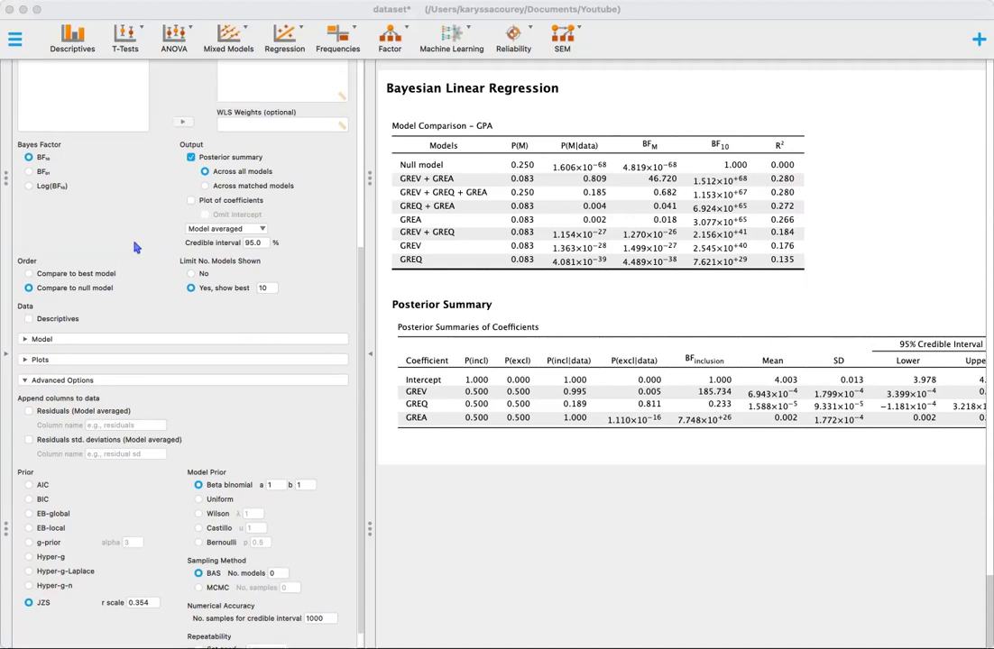
pyautogui.scroll(3, 135, 247)
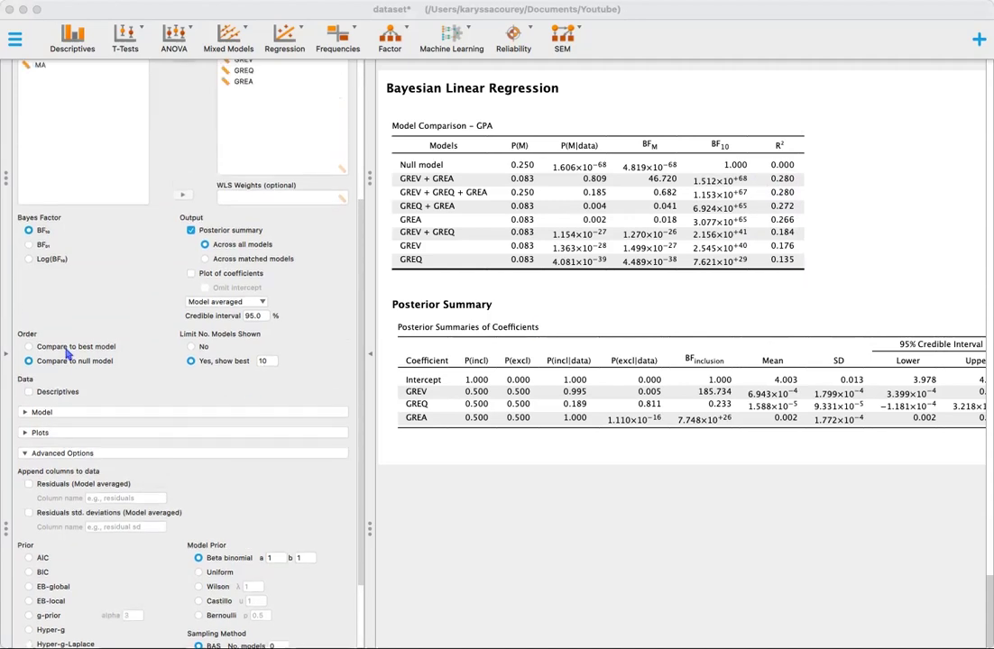
pyautogui.scroll(1, 67, 358)
pyautogui.click(29, 360)
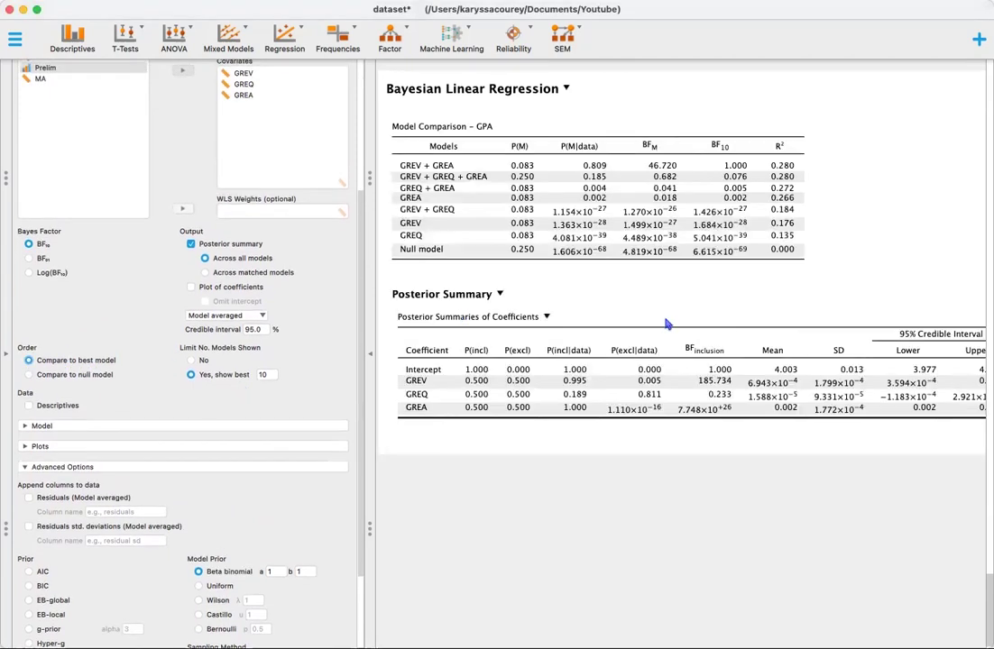
pyautogui.click(30, 260)
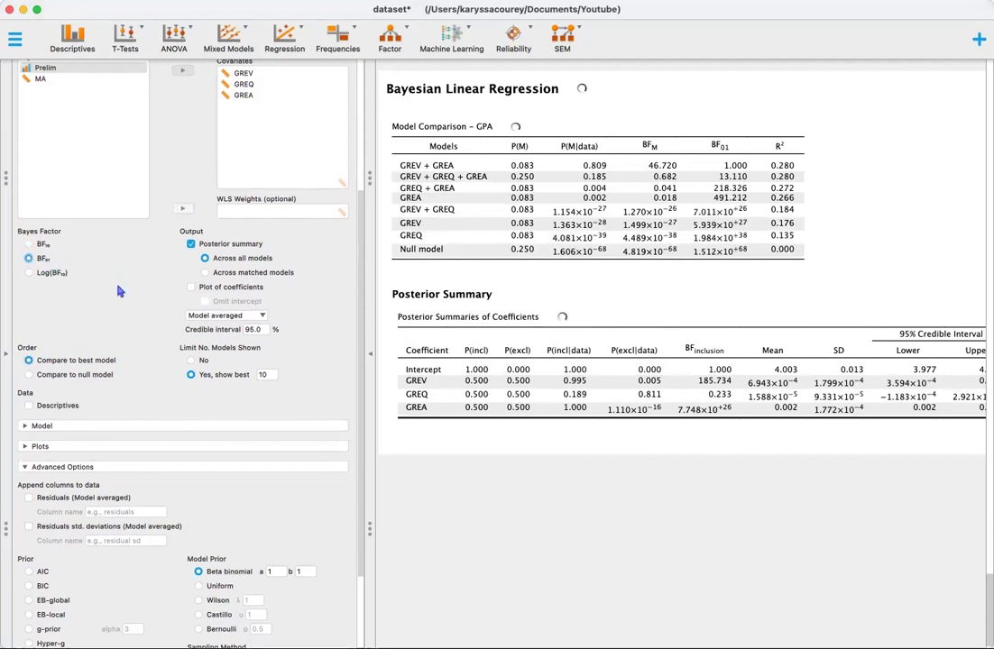
# Give the results the full window width and examine the posterior summaries of coefficients, including the 95% credible intervals, before restoring the analysis options
pyautogui.scroll(1, 120, 289)
pyautogui.scroll(1, 120, 291)
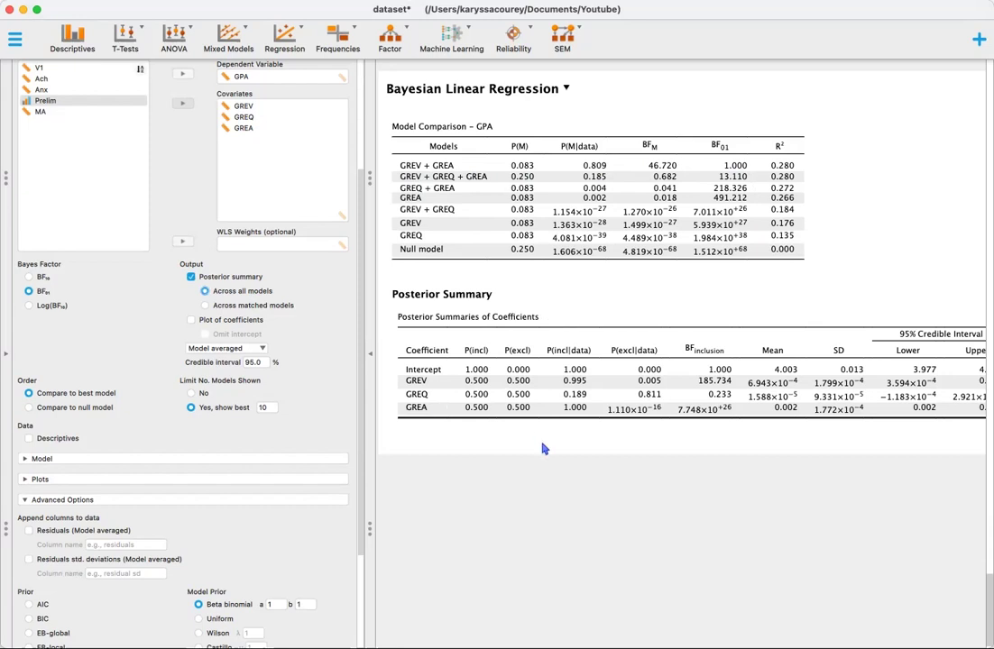
pyautogui.scroll(-1, 464, 383)
pyautogui.hscroll(1, 544, 447)
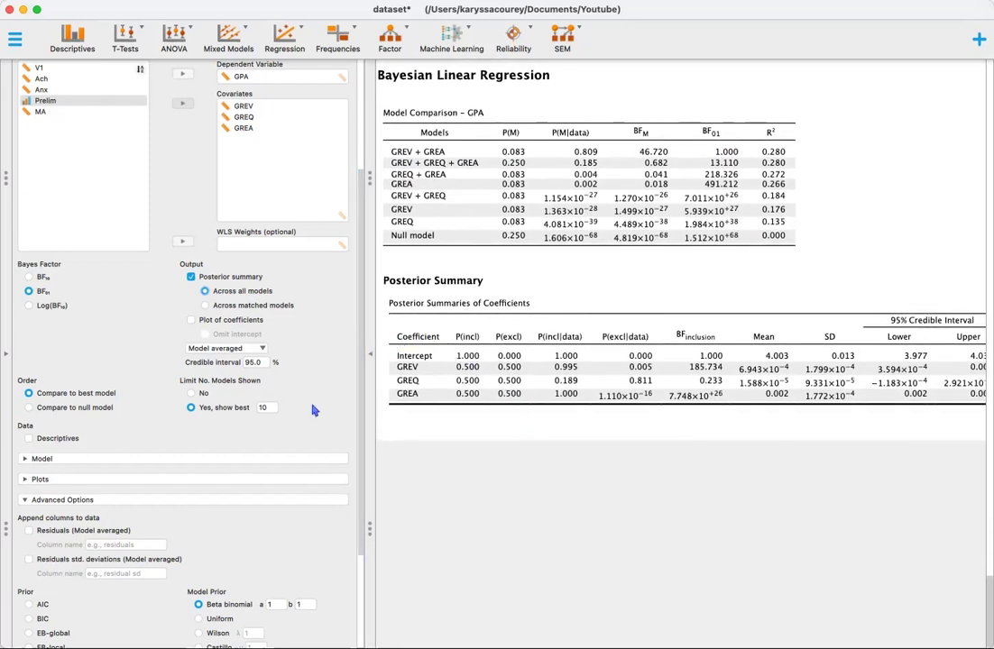
pyautogui.scroll(-3, 270, 379)
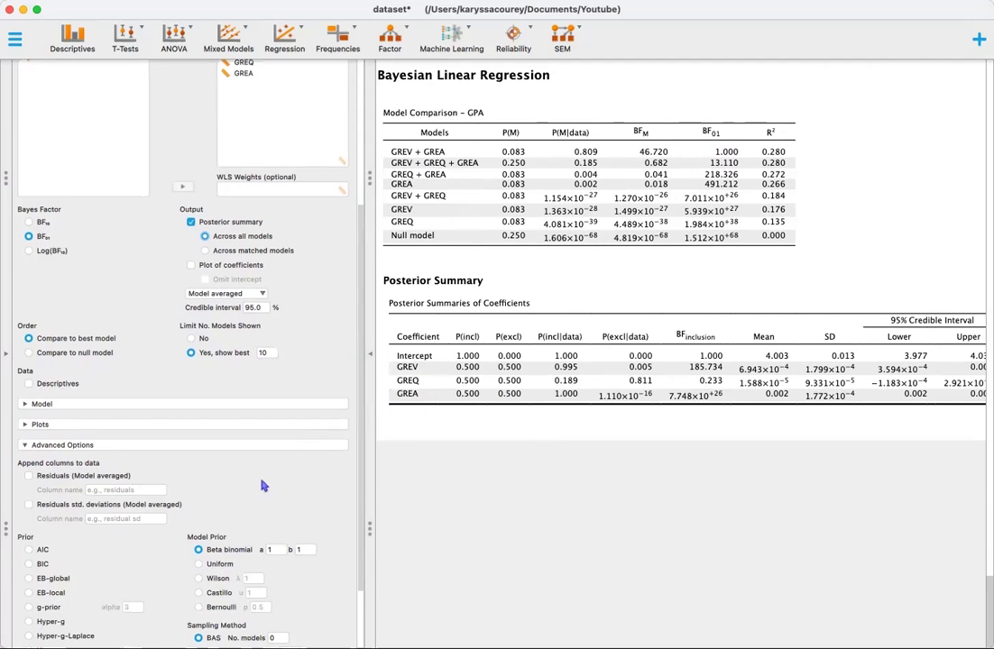
pyautogui.scroll(-1, 223, 409)
pyautogui.click(370, 351)
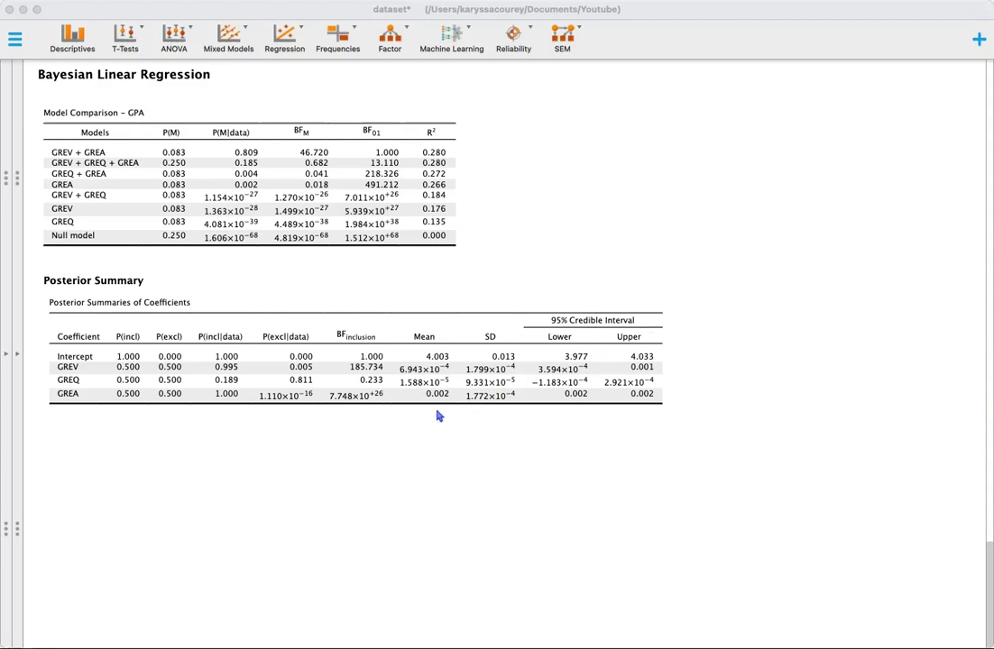
pyautogui.click(20, 359)
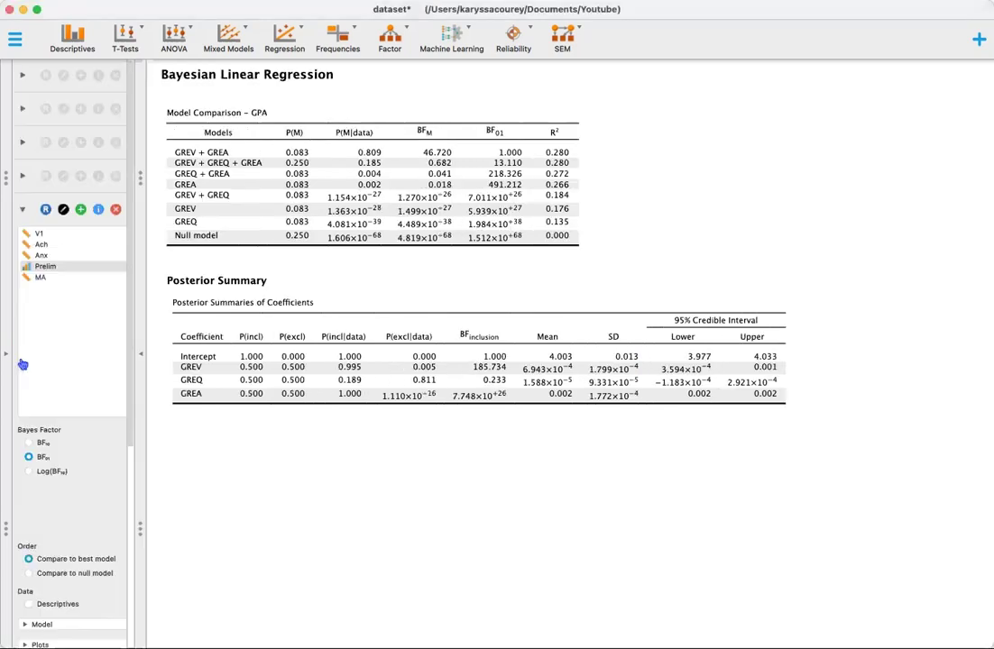
# Review the Bayesian regression's coefficient prior and model prior settings and locate the analysis help information
pyautogui.scroll(-5, 95, 422)
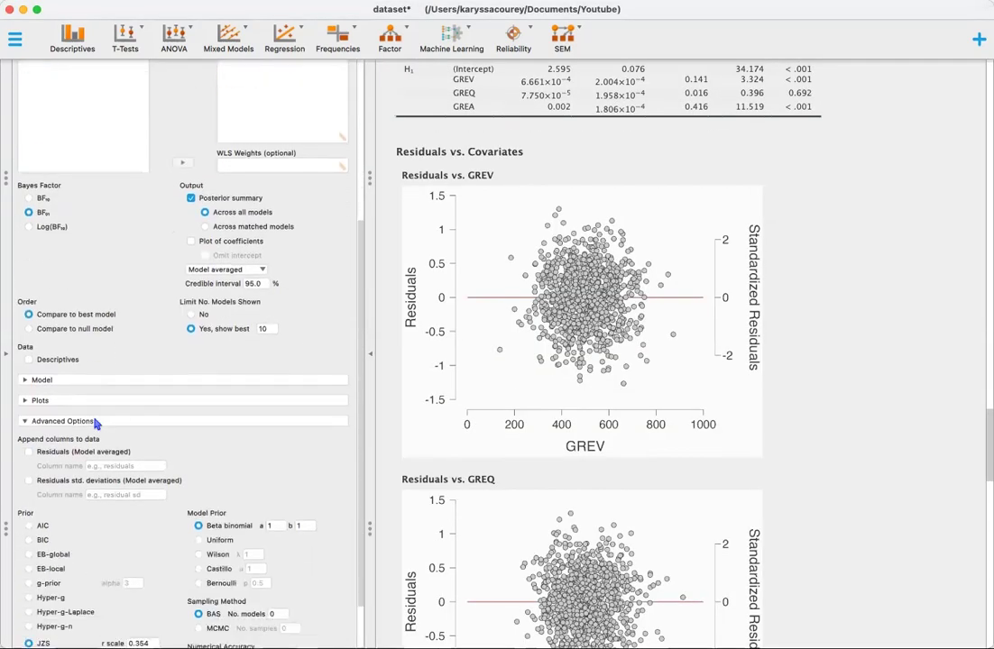
pyautogui.scroll(-2, 95, 421)
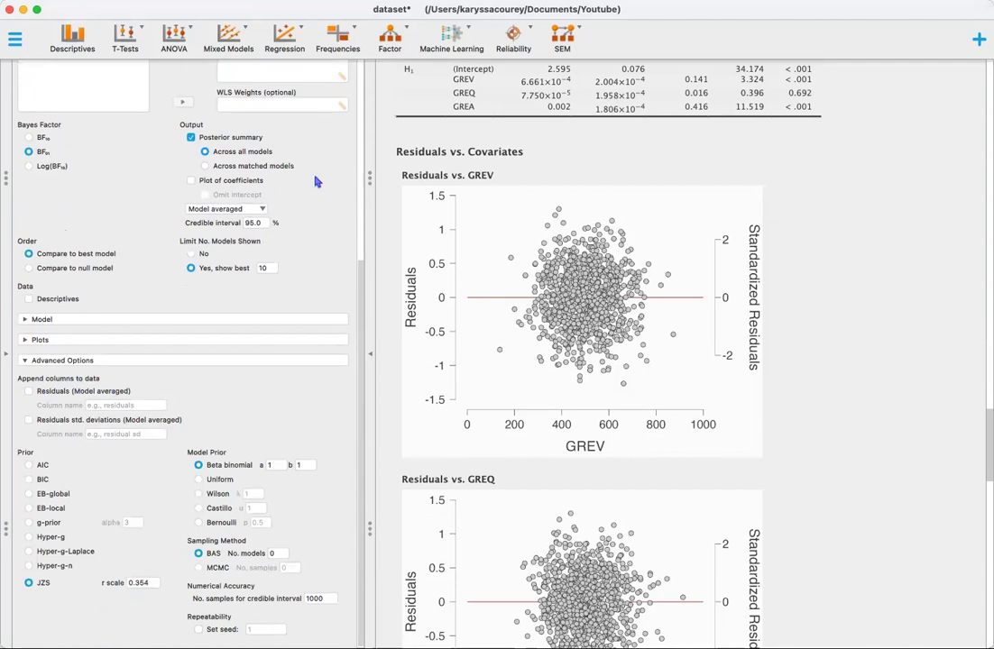
pyautogui.scroll(5, 315, 182)
pyautogui.scroll(8, 304, 309)
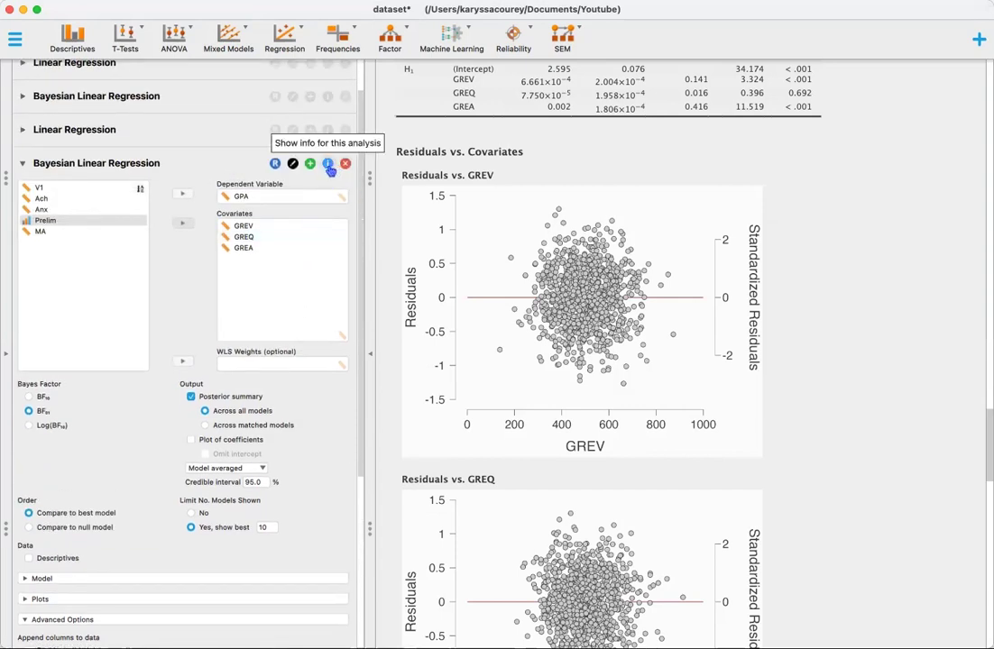
pyautogui.scroll(-4, 219, 546)
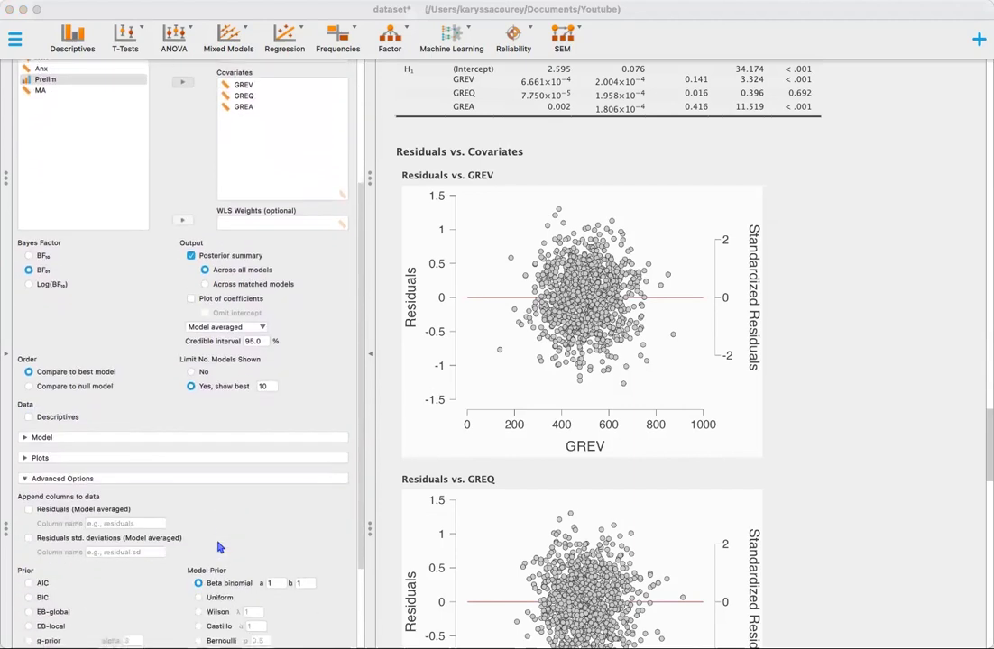
# Switch to the Word document H0 and read the Bayesian section of the regression write-up
pyautogui.scroll(-3, 219, 546)
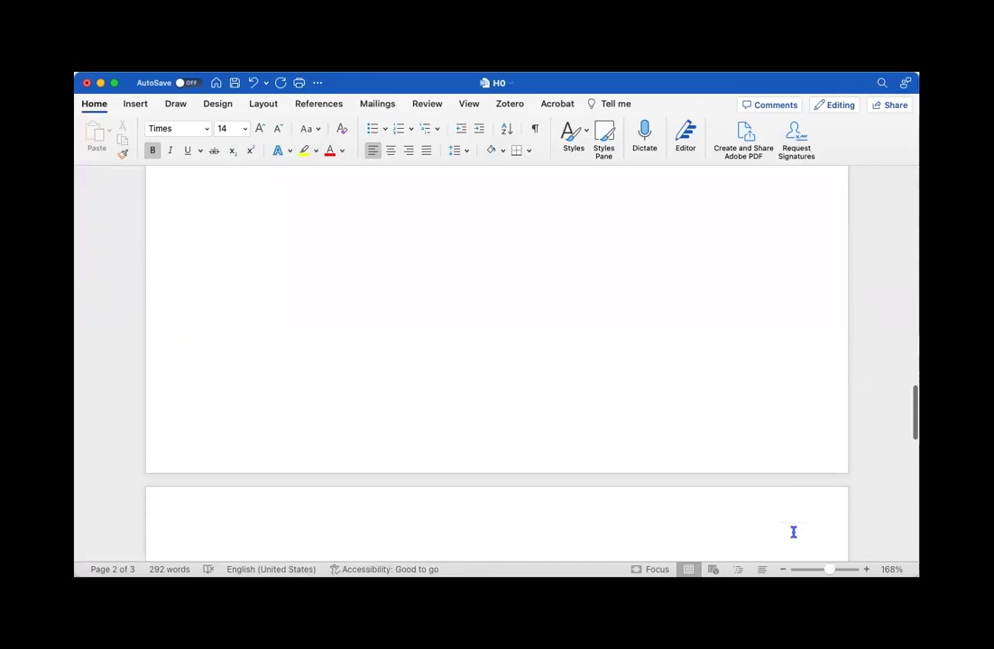
pyautogui.scroll(-3, 794, 532)
pyautogui.scroll(-5, 793, 533)
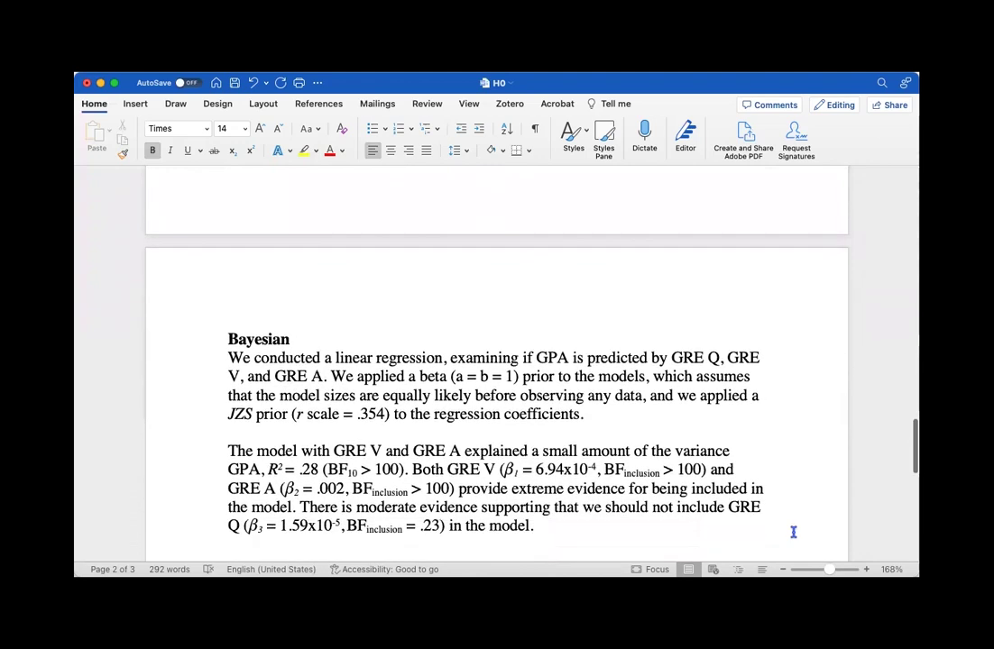